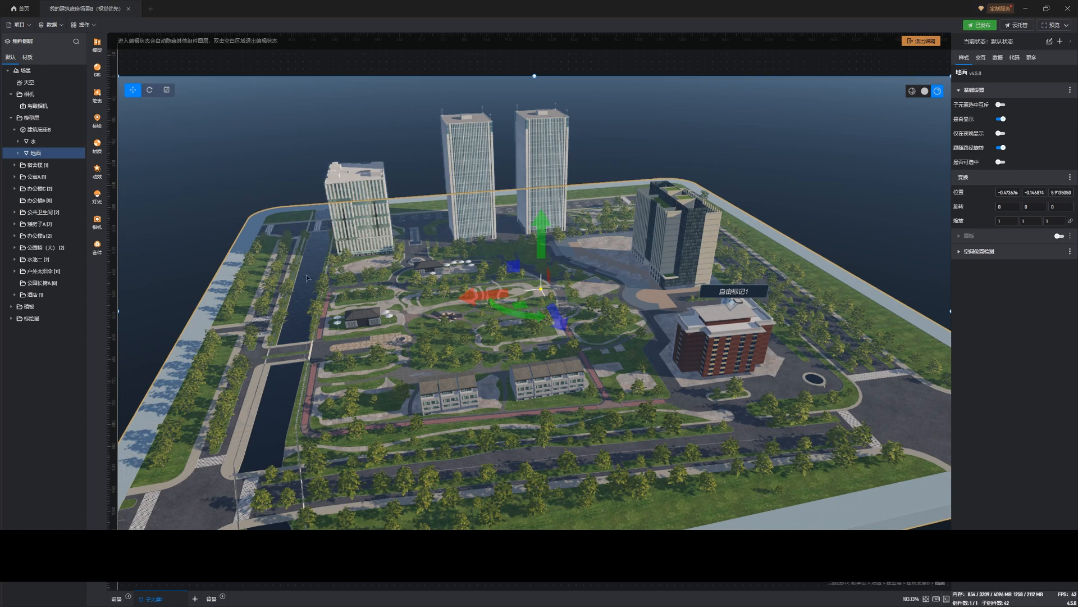
# Examine the building campus scene from several angles and heights
pyautogui.moveTo(416, 376); pyautogui.dragTo(453, 371)
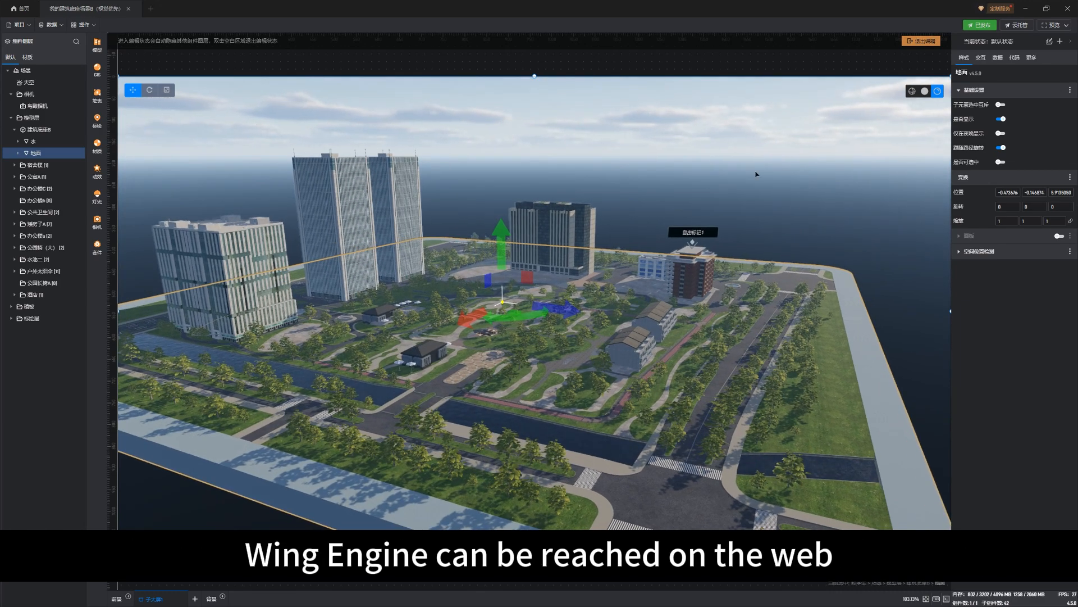
pyautogui.moveTo(363, 373); pyautogui.dragTo(417, 389)
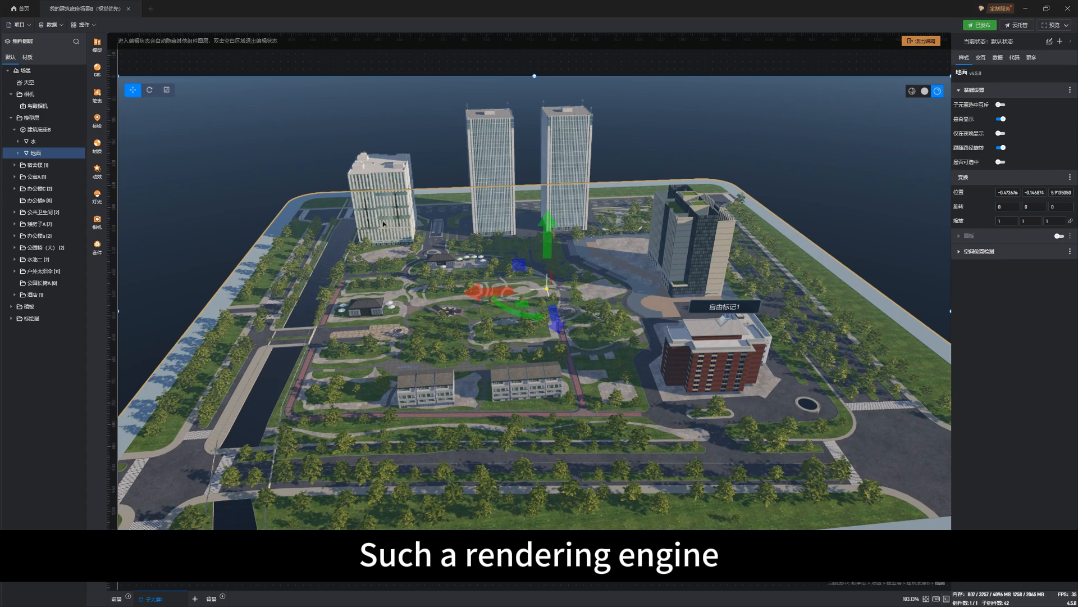
pyautogui.moveTo(611, 435); pyautogui.dragTo(586, 439)
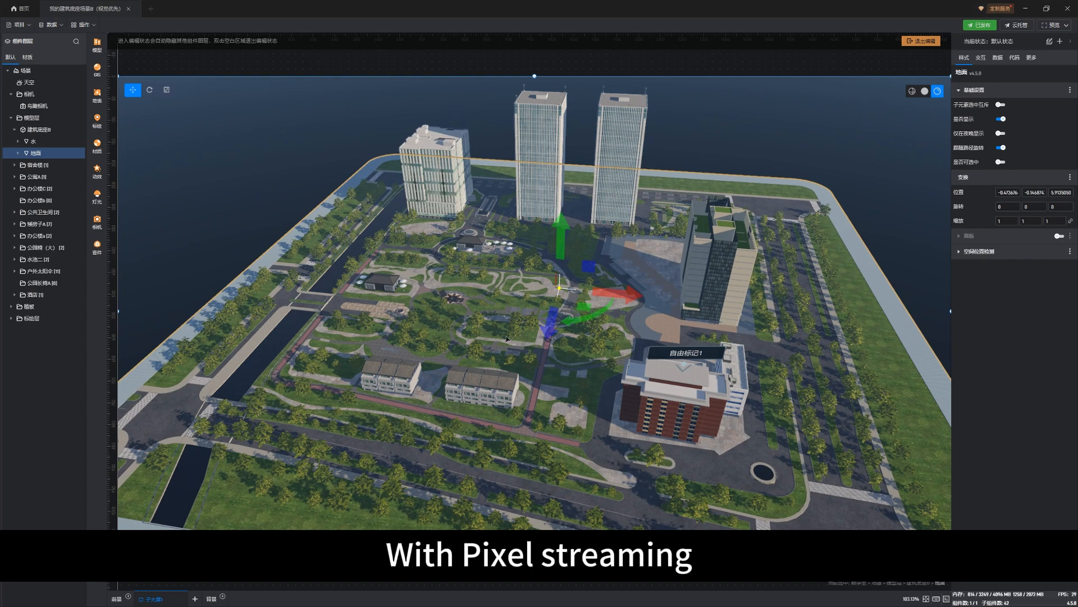
pyautogui.moveTo(507, 338)
pyautogui.mouseDown()
pyautogui.moveTo(417, 381)
pyautogui.moveTo(498, 338)
pyautogui.mouseUp()
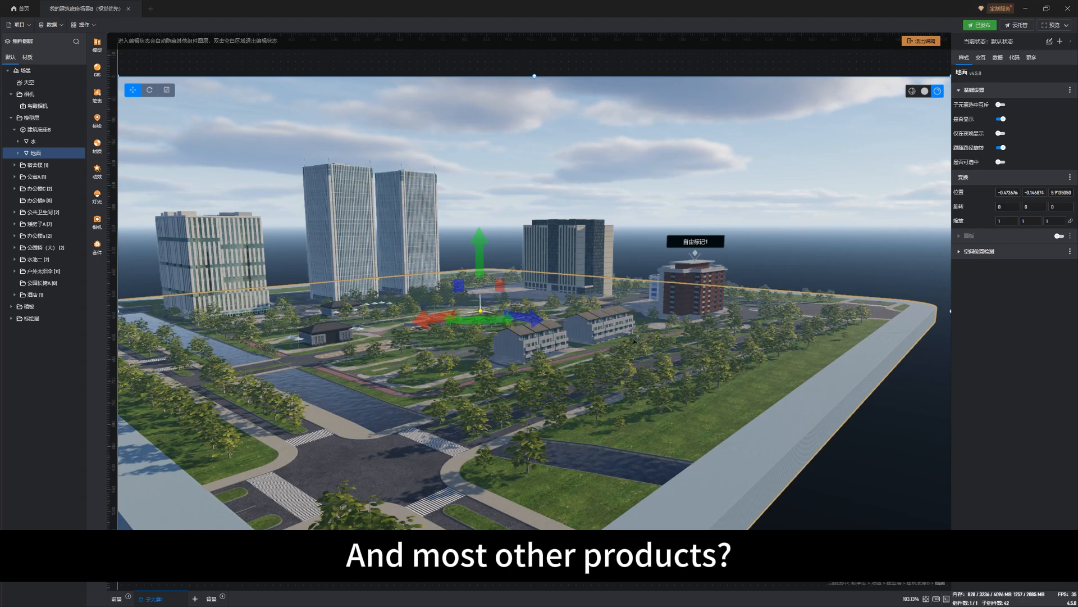
pyautogui.moveTo(632, 339); pyautogui.dragTo(466, 374)
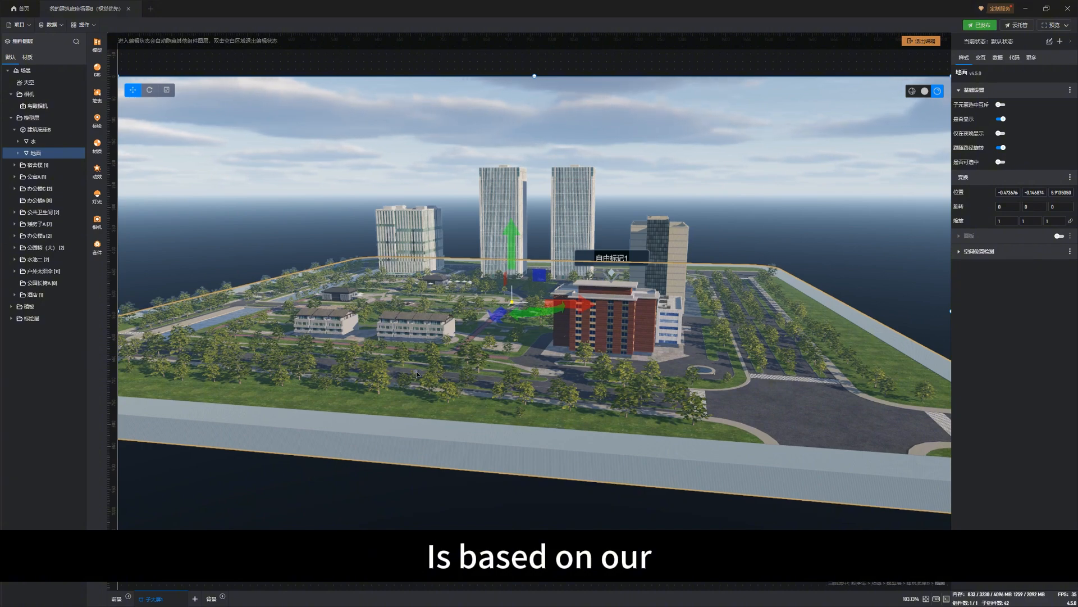
pyautogui.moveTo(417, 375)
pyautogui.mouseDown()
pyautogui.moveTo(441, 373)
pyautogui.moveTo(431, 367)
pyautogui.mouseUp()
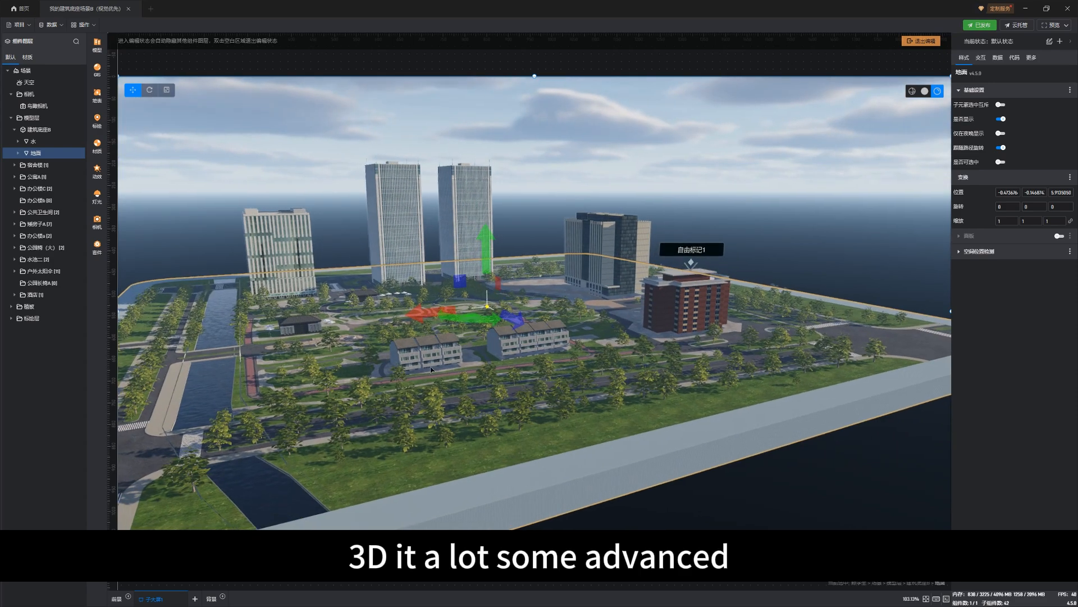
pyautogui.scroll(2, 527, 377)
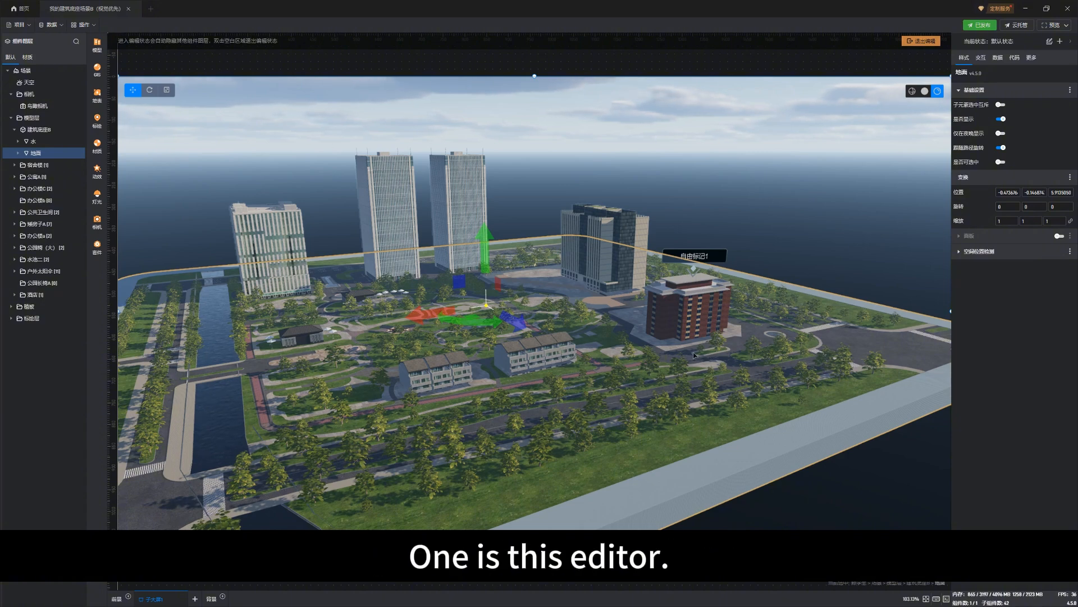
# Select the red-brick apartment building and shift it slightly along the X axis to about 72.89
pyautogui.click(712, 334)
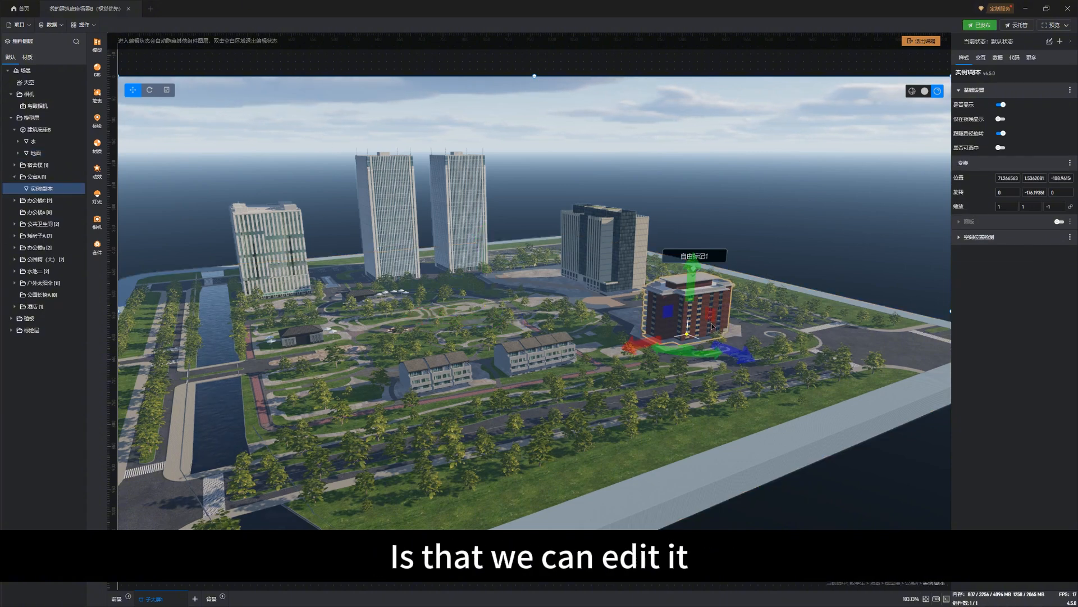
pyautogui.moveTo(619, 349); pyautogui.dragTo(643, 340)
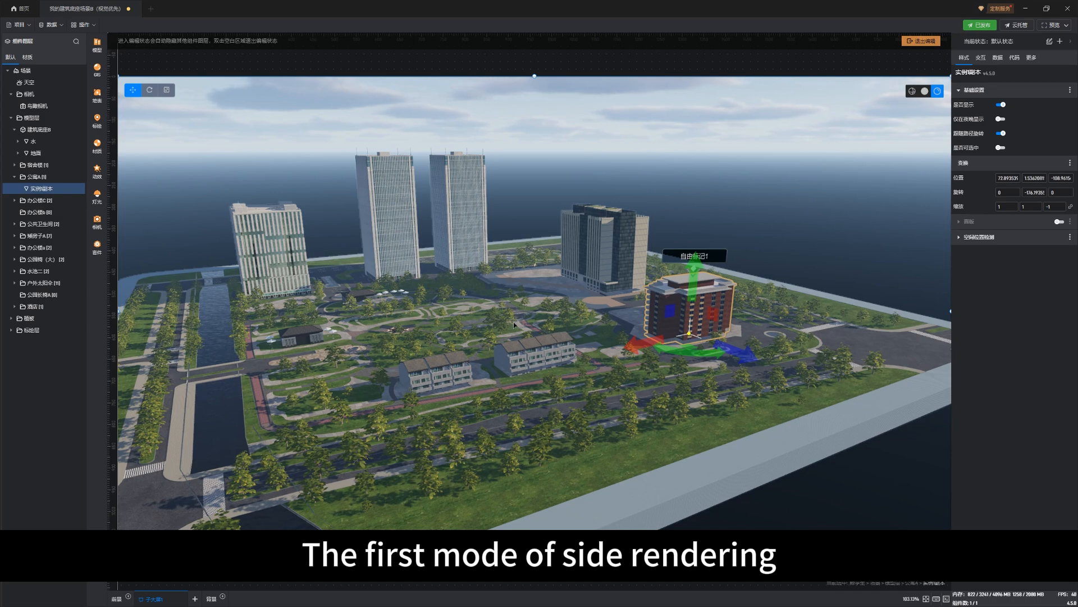
pyautogui.moveTo(514, 322); pyautogui.dragTo(475, 338)
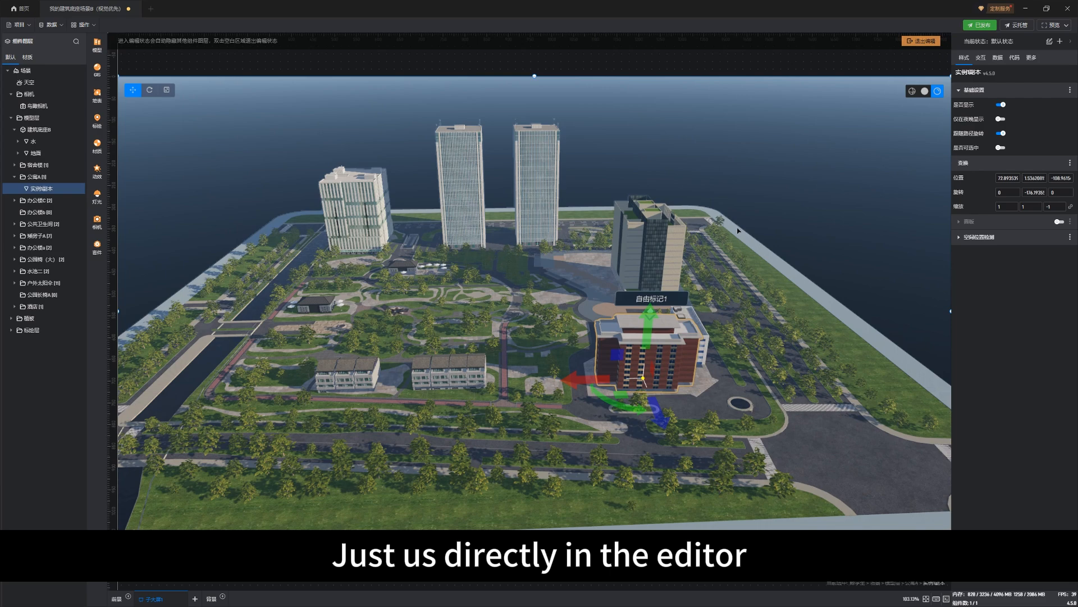
# Stop publishing the project's existing web link and close the deployment settings
pyautogui.click(982, 25)
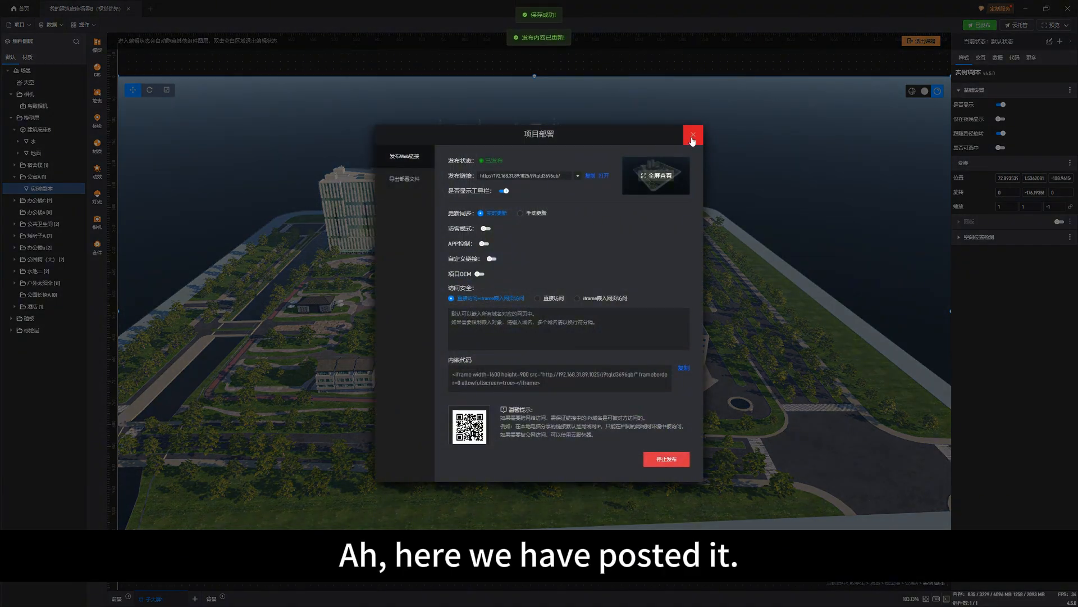
pyautogui.click(667, 460)
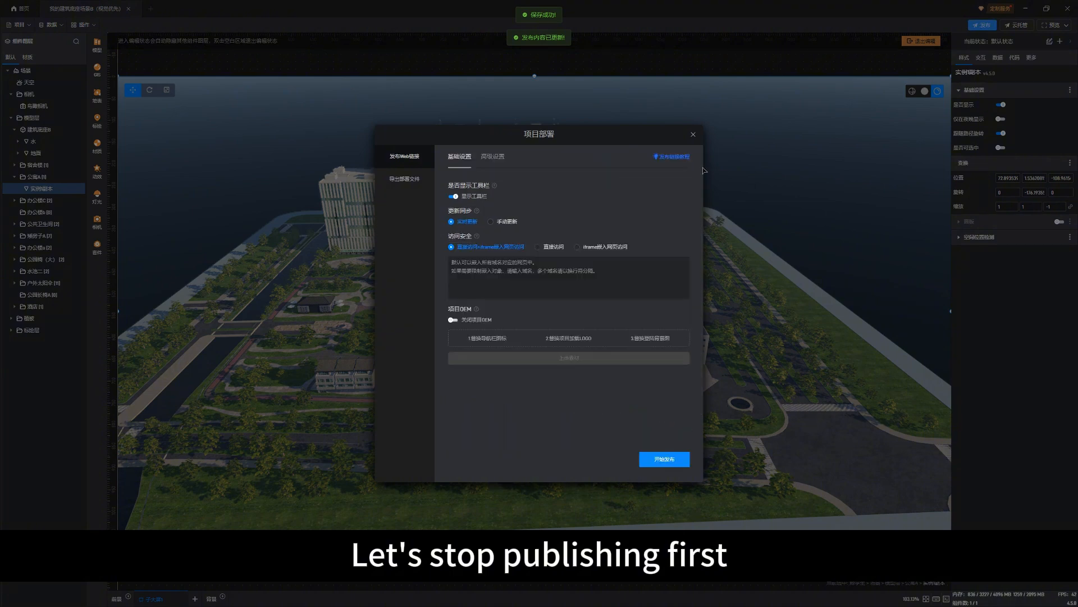
pyautogui.click(693, 134)
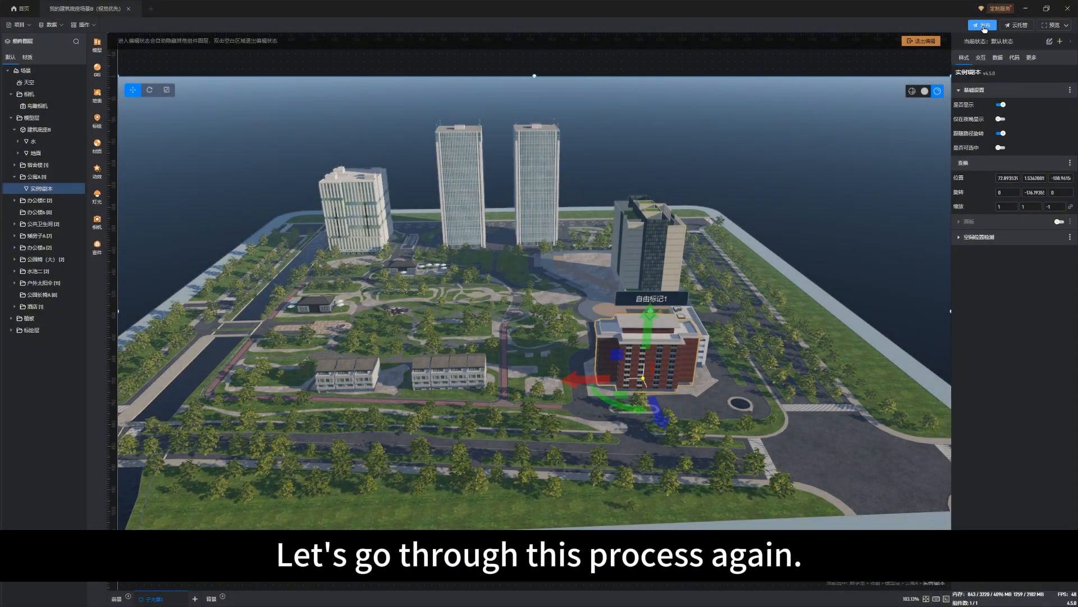
# Review the basic and advanced deployment settings and publish the project as a web link
pyautogui.click(984, 27)
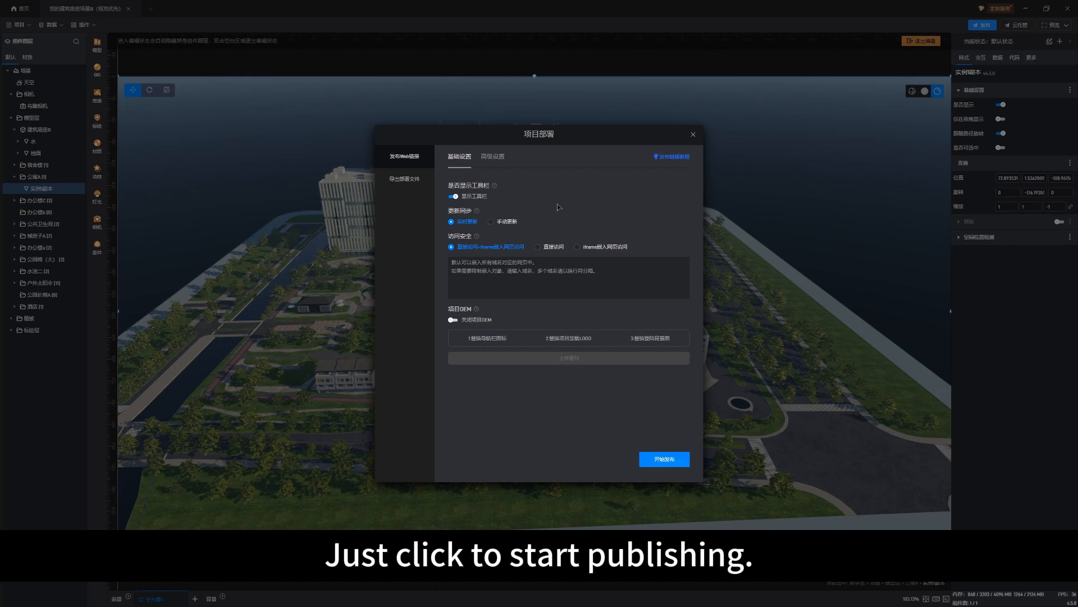
pyautogui.click(498, 162)
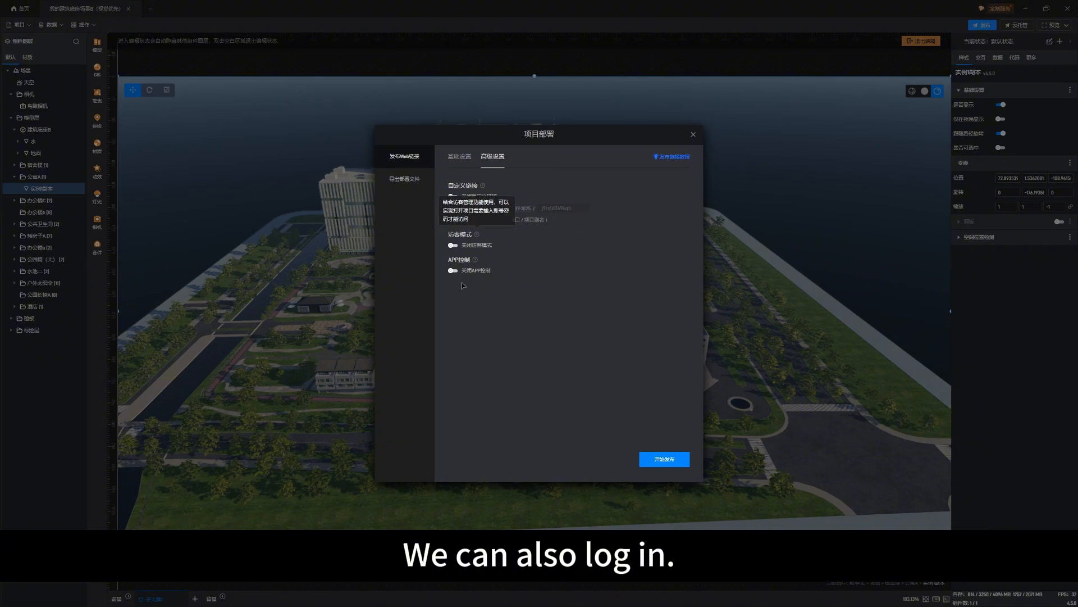
pyautogui.click(458, 157)
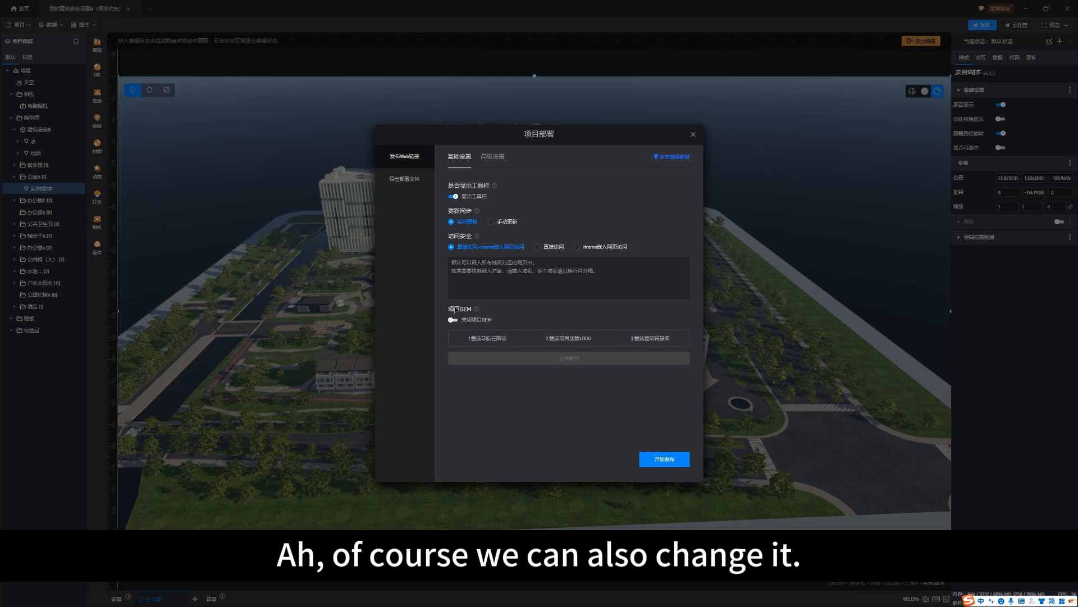
pyautogui.moveTo(477, 308)
pyautogui.click(674, 462)
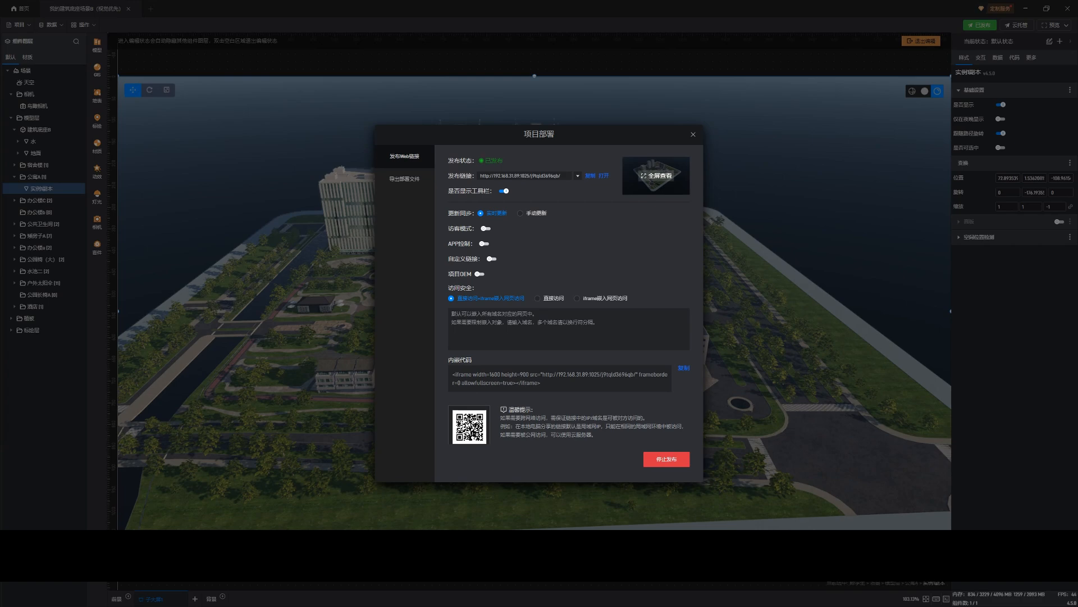
# View the published link in the browser window, move that window clear of the deployment settings, and reposition the settings dialog
pyautogui.moveTo(0, 68); pyautogui.dragTo(293, 98)
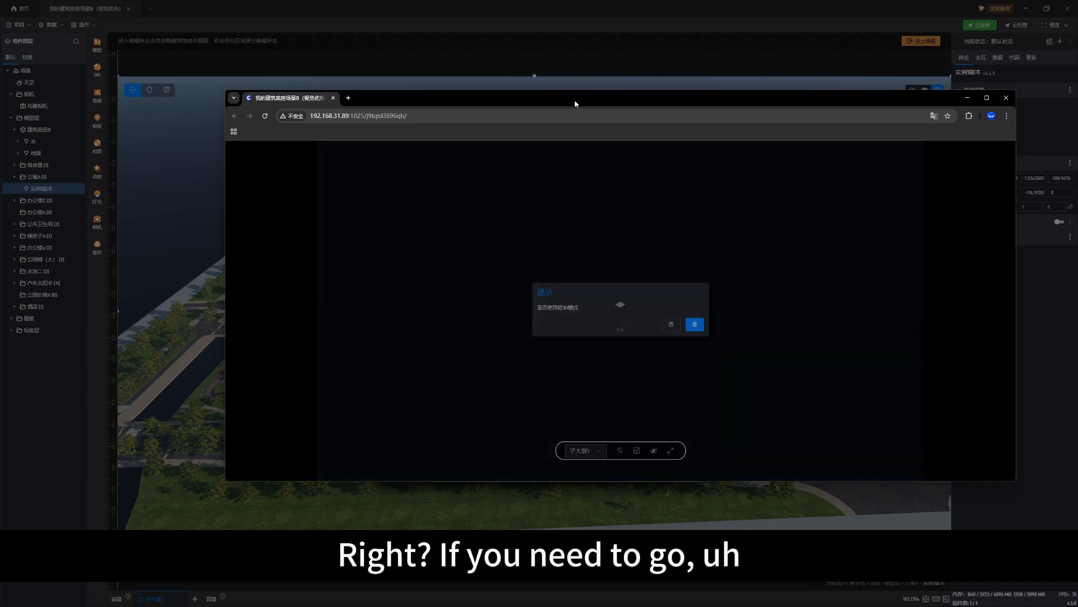
pyautogui.moveTo(572, 107); pyautogui.dragTo(479, 314)
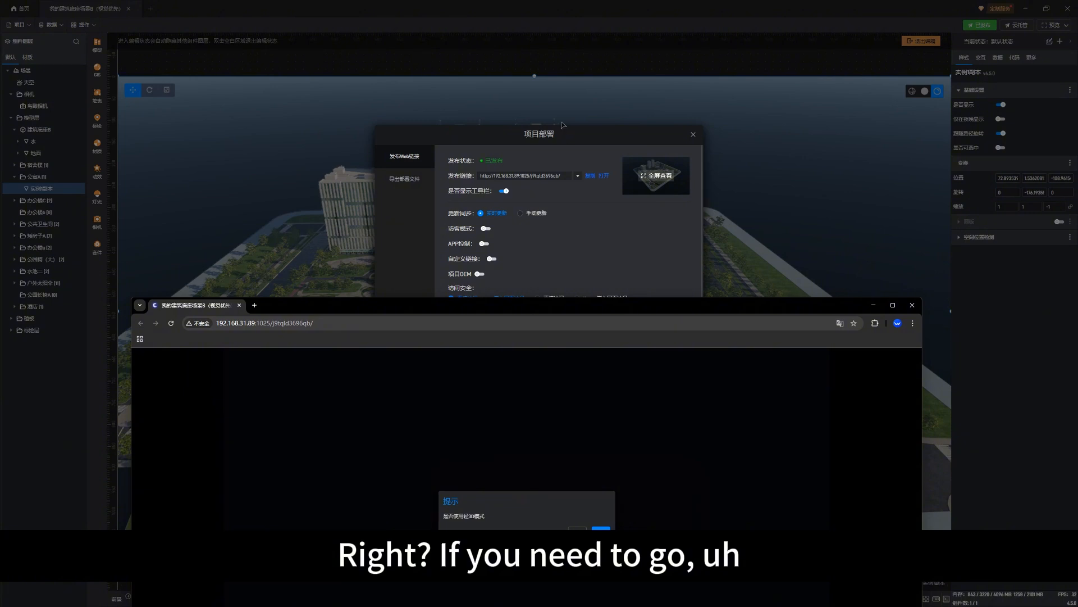
pyautogui.moveTo(526, 135); pyautogui.dragTo(554, 119)
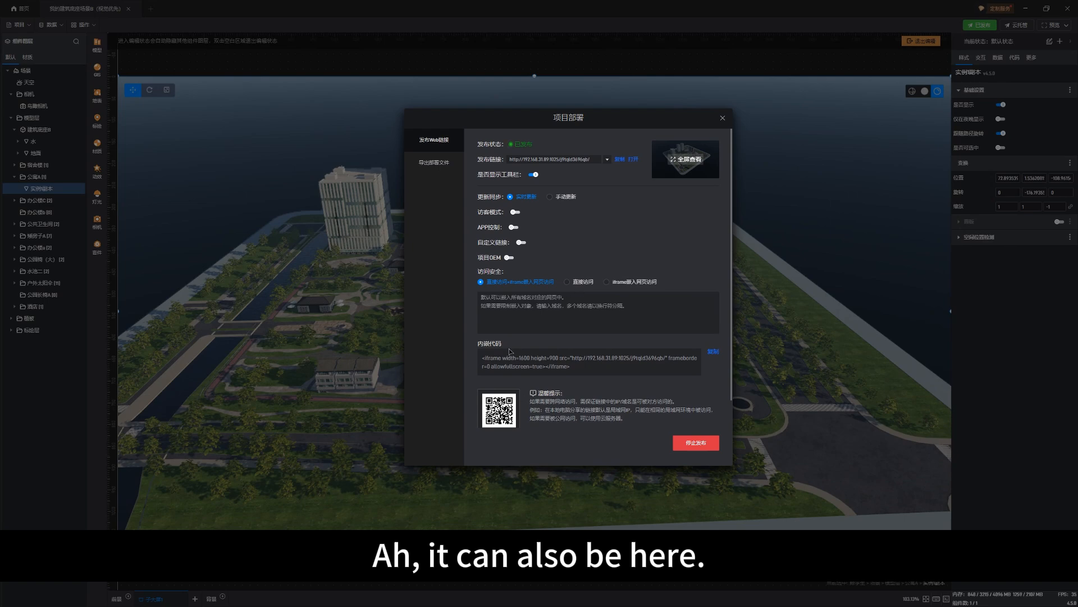
# Switch on the project OEM option to view its branding replacements, switch it off again and close the deployment settings
pyautogui.scroll(-1, 494, 280)
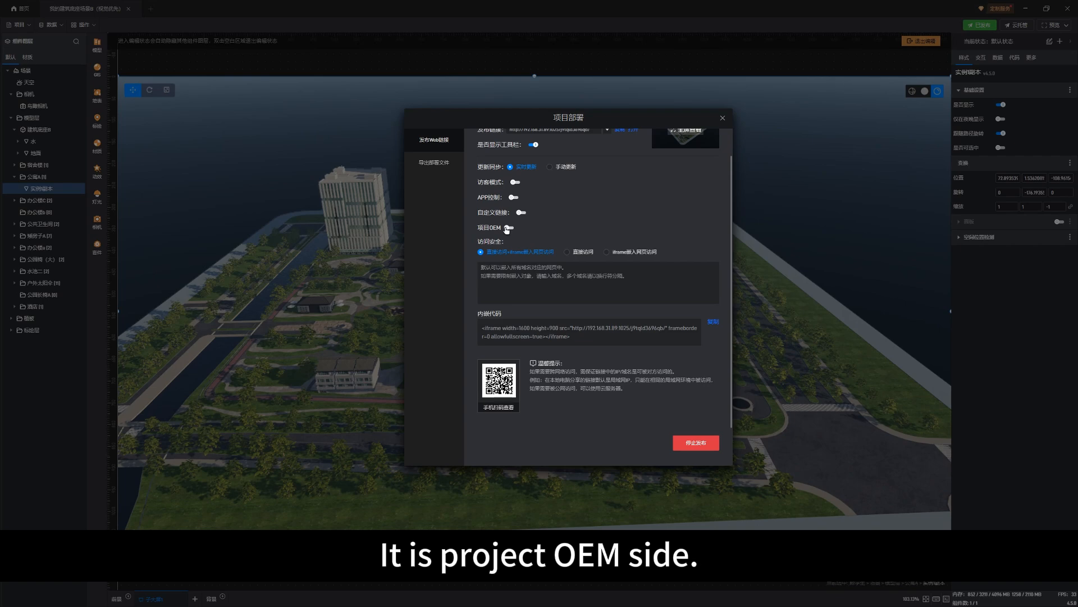
pyautogui.click(509, 228)
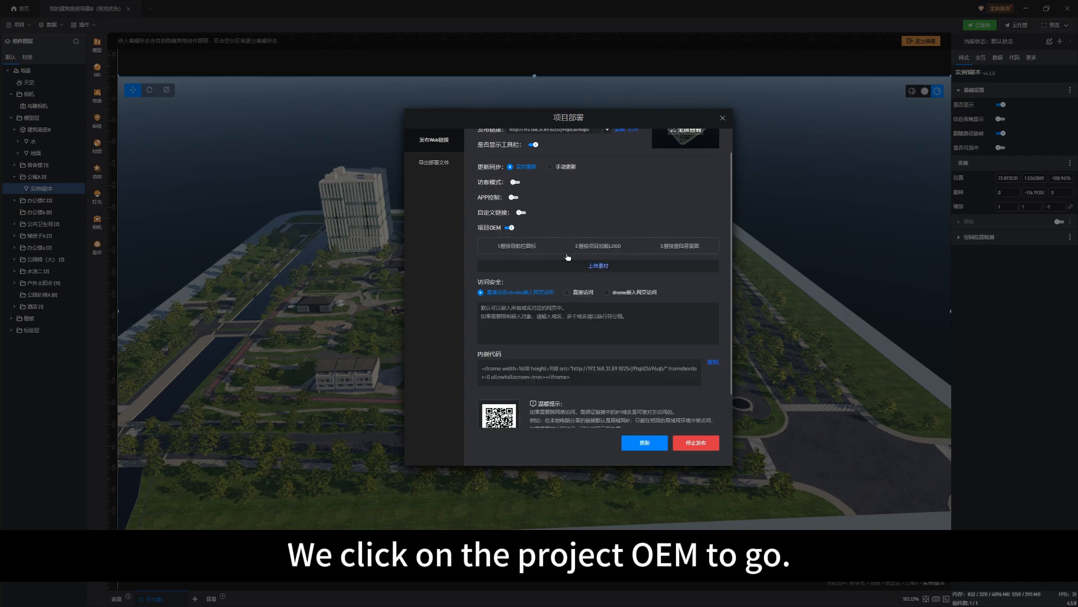
pyautogui.click(510, 228)
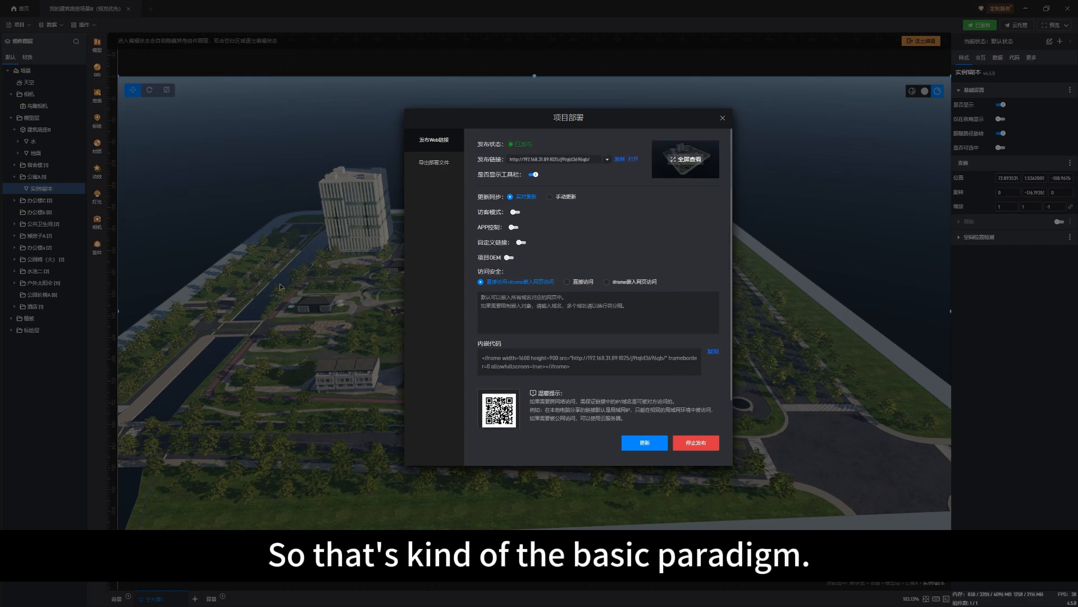
pyautogui.click(723, 122)
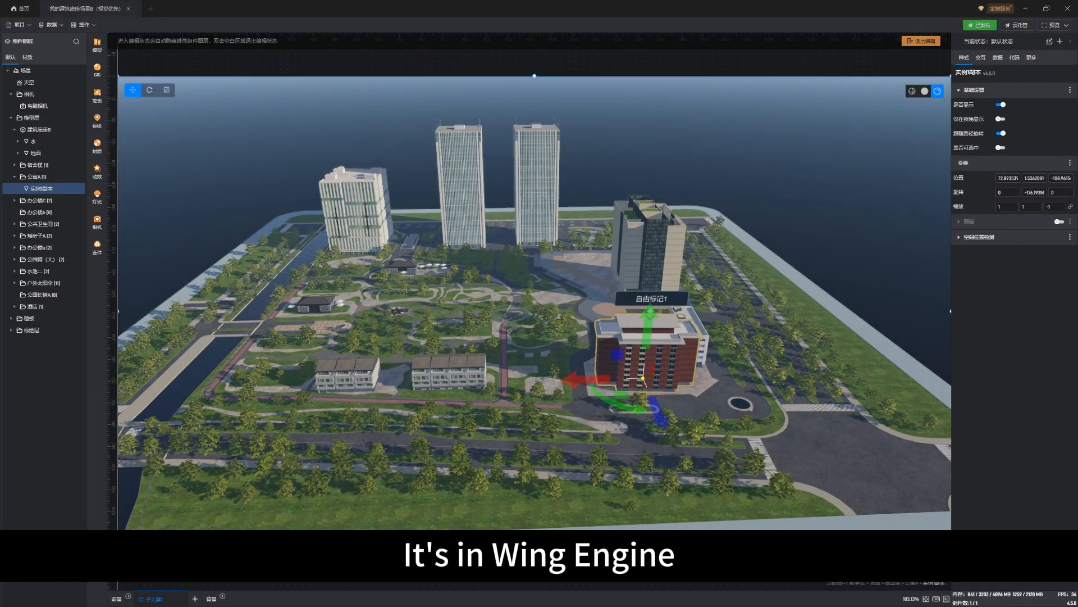
# Switch to the browser window and bring the published page's light 3D mode prompt into full view
pyautogui.hotkey('alt', 'Tab')
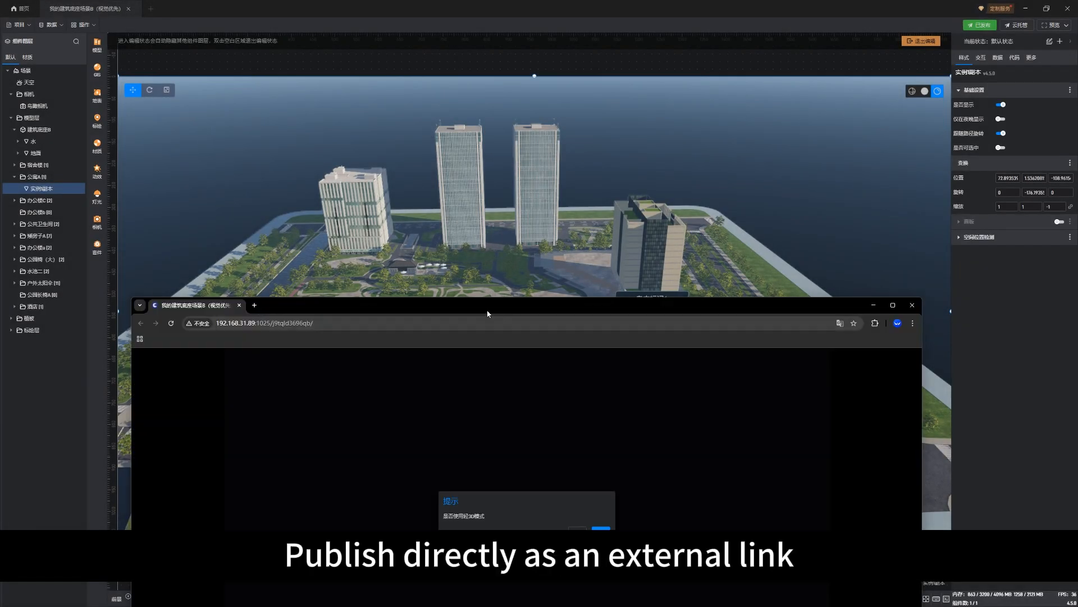
pyautogui.moveTo(487, 303); pyautogui.dragTo(491, 179)
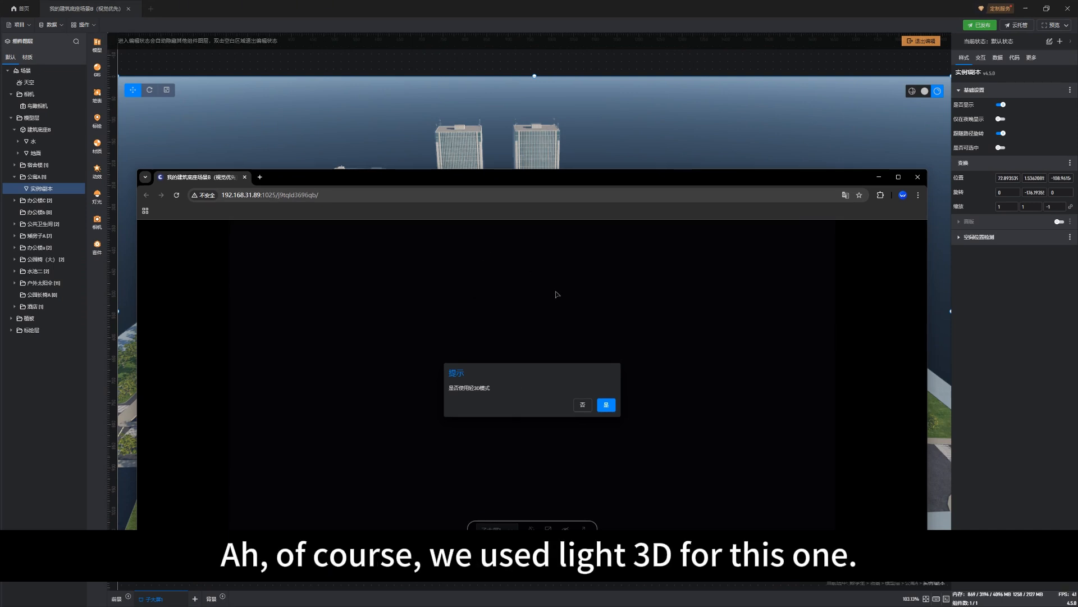
# Switch back to the scene editor, set the scene's light 3D mode to 不生效 (not in effect) and save the project
pyautogui.click(402, 3)
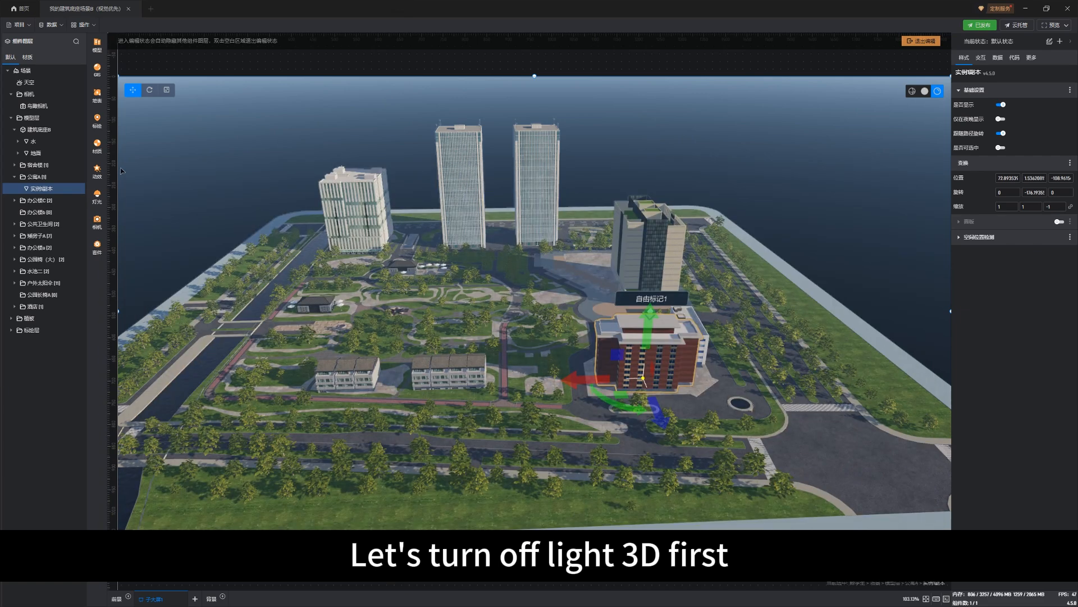
pyautogui.click(35, 71)
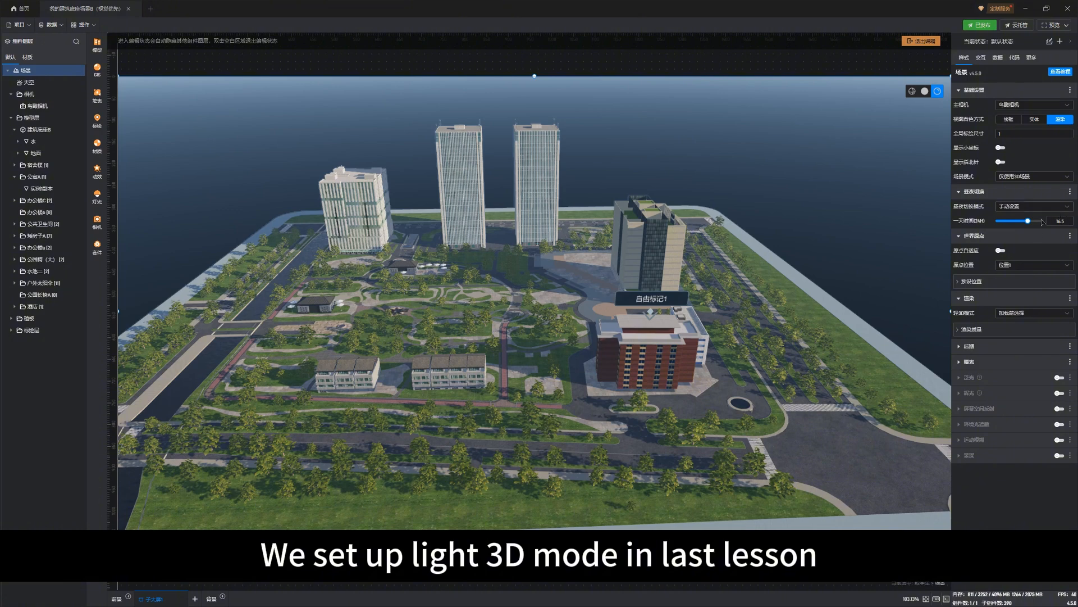
pyautogui.click(1028, 317)
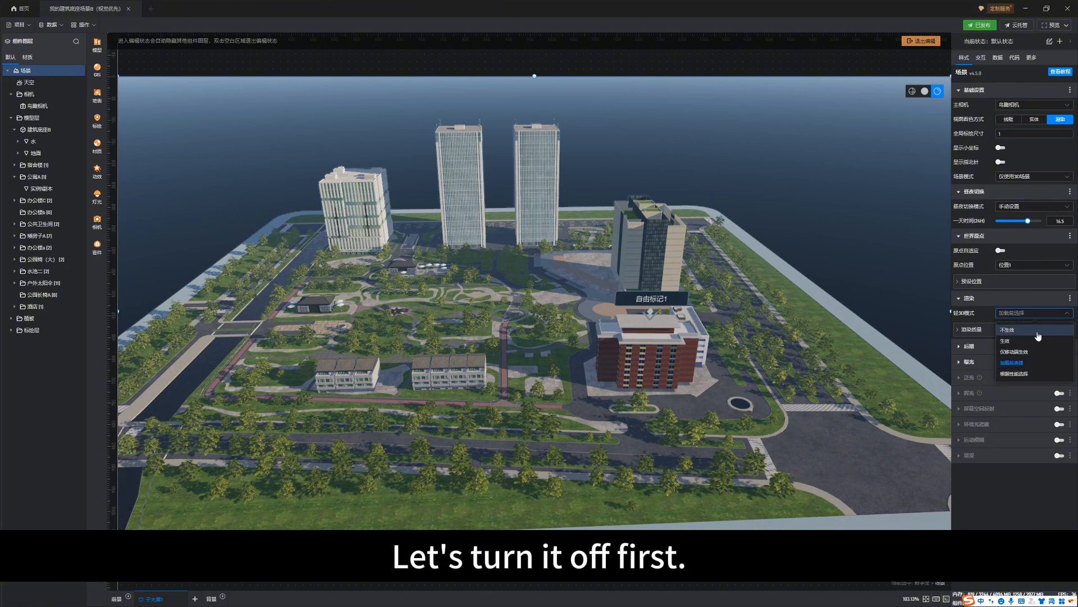
pyautogui.click(1038, 334)
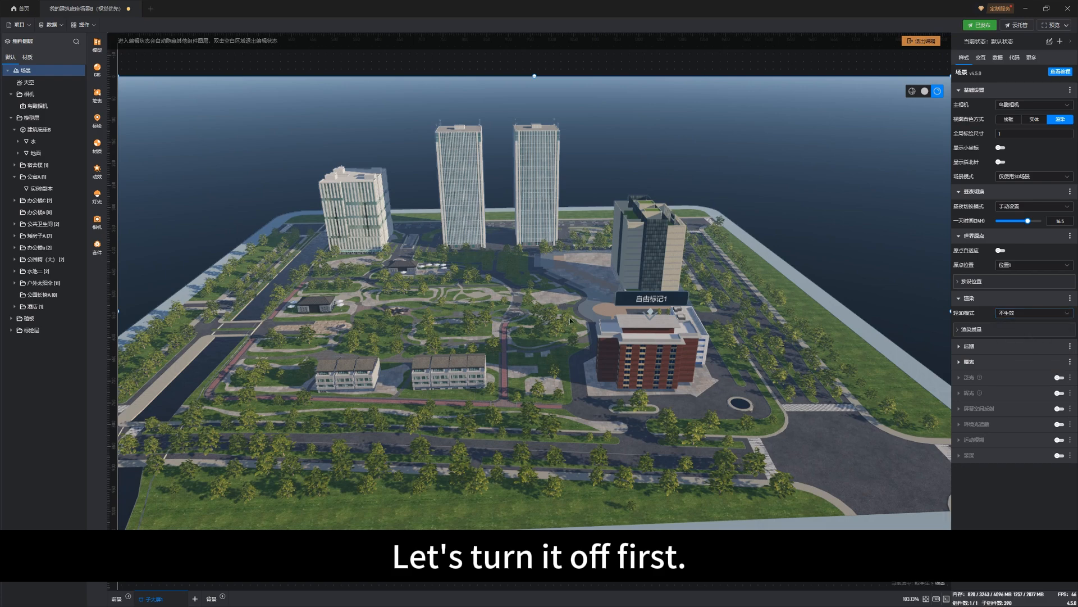
pyautogui.click(564, 332)
pyautogui.hotkey('ctrl', 's')
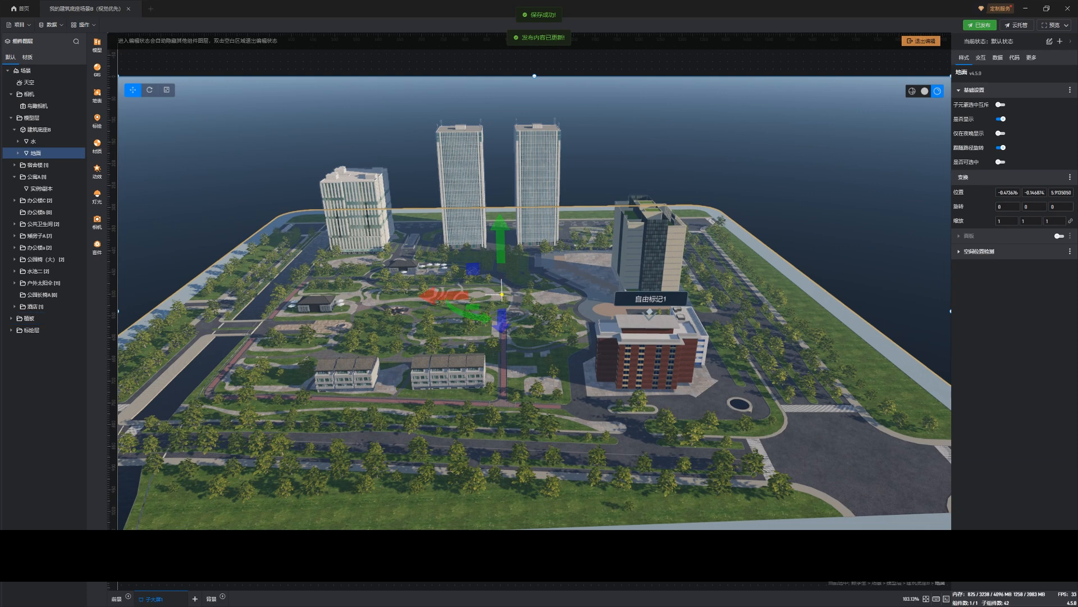
# Switch to the browser window, reload the published page and reposition the window to view the rendered scene
pyautogui.hotkey('alt', 'Tab')
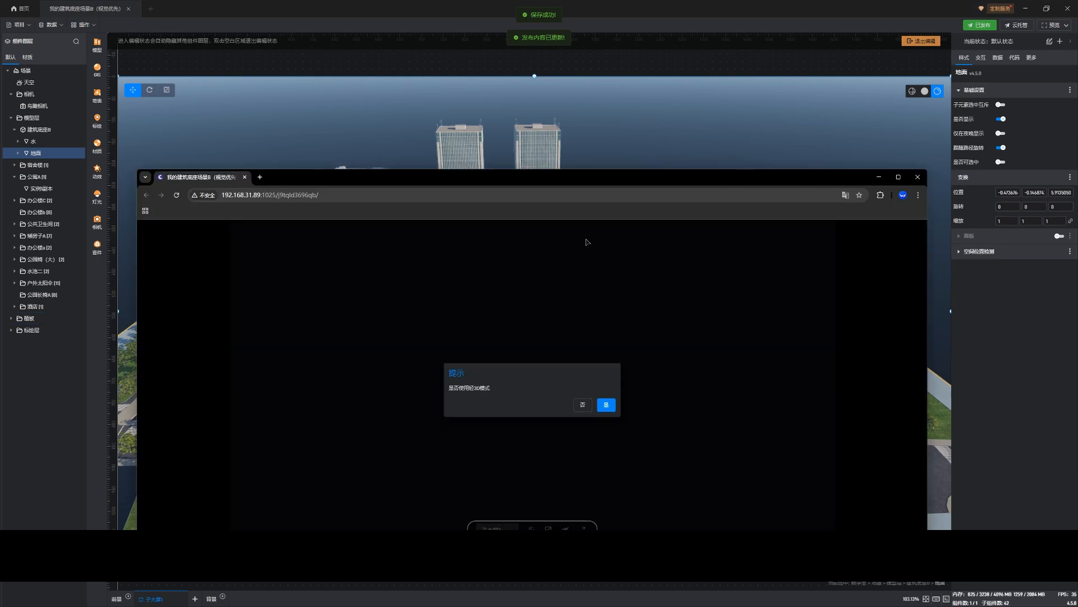
pyautogui.click(176, 195)
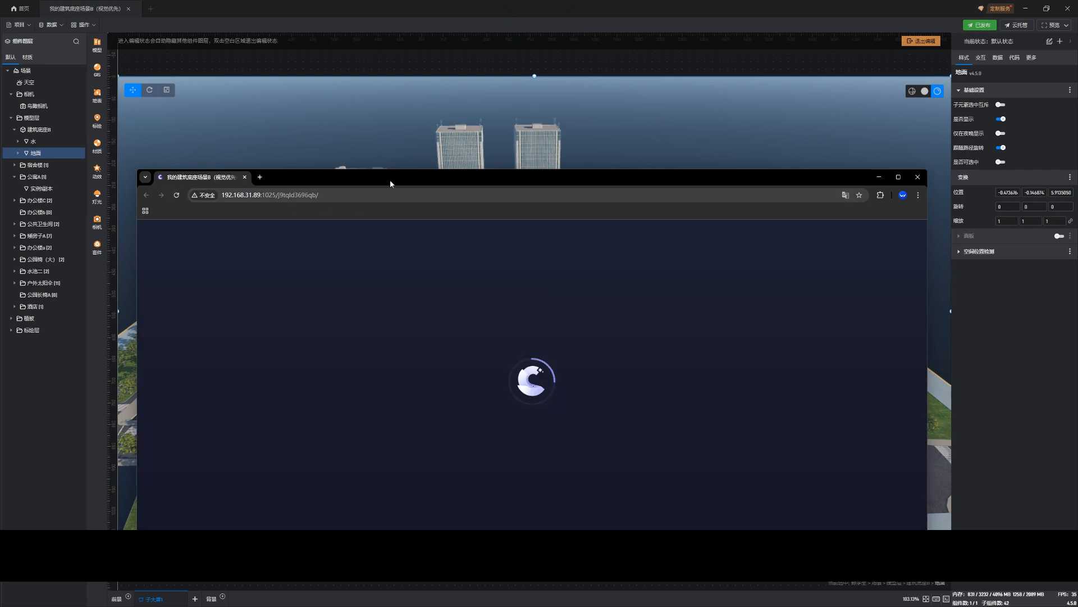
pyautogui.moveTo(390, 180); pyautogui.dragTo(403, 145)
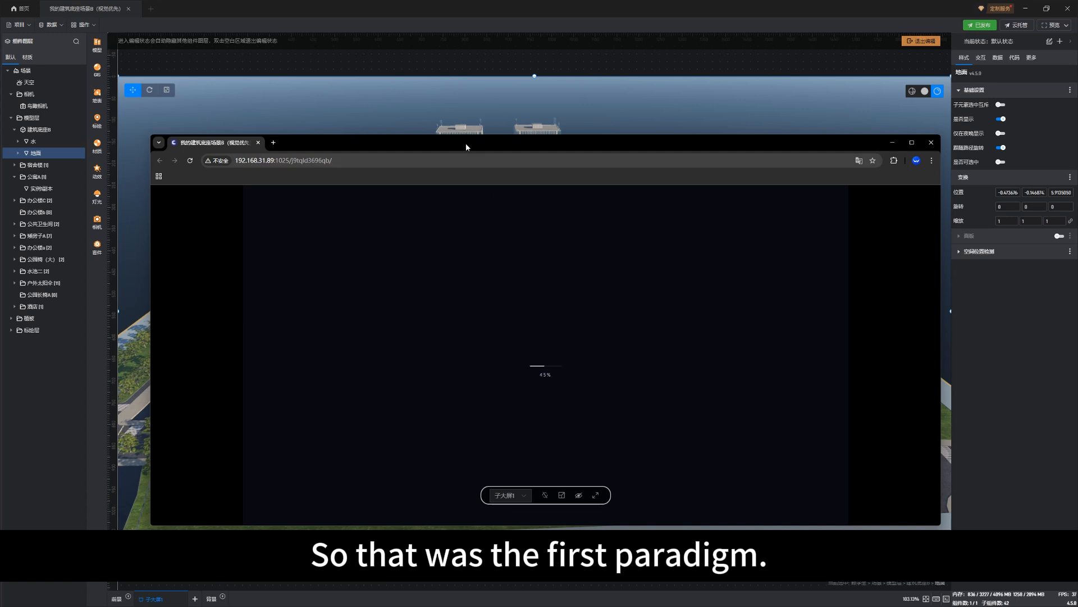
pyautogui.moveTo(470, 141); pyautogui.dragTo(493, 123)
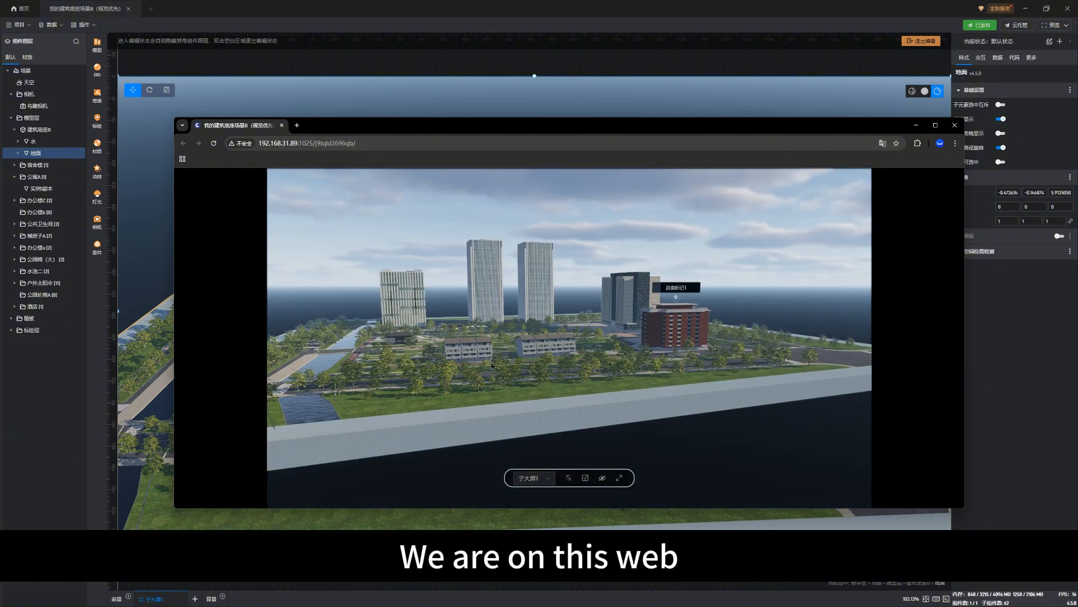
# Orbit the published scene, minimise the editor window, and view the page in full screen before returning it to windowed view
pyautogui.moveTo(470, 390)
pyautogui.mouseDown()
pyautogui.moveTo(541, 358)
pyautogui.moveTo(595, 357)
pyautogui.mouseUp()
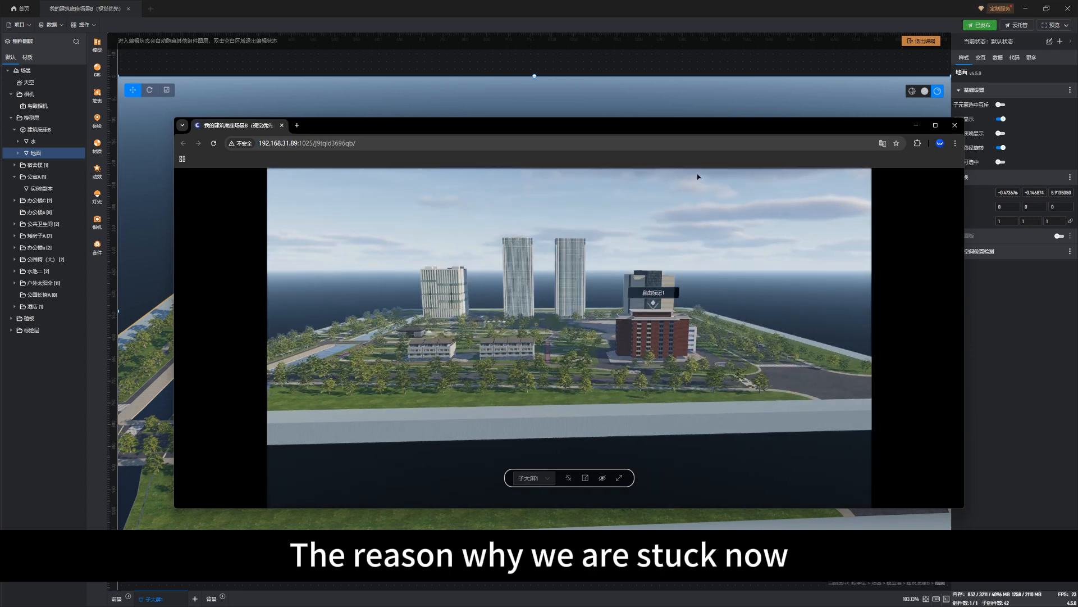
pyautogui.click(1033, 10)
pyautogui.click(1026, 9)
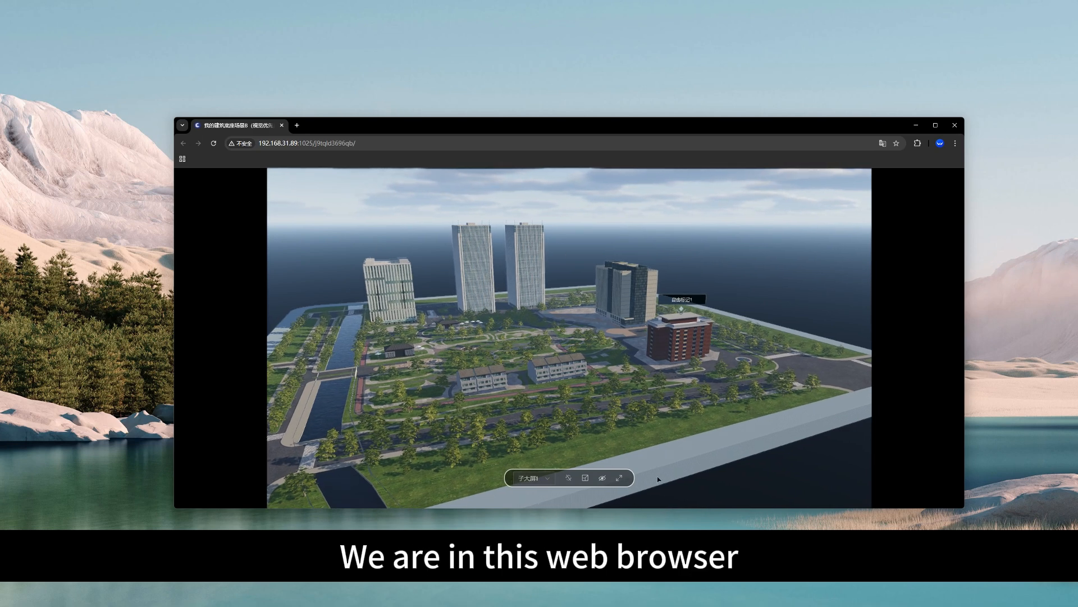
pyautogui.click(622, 479)
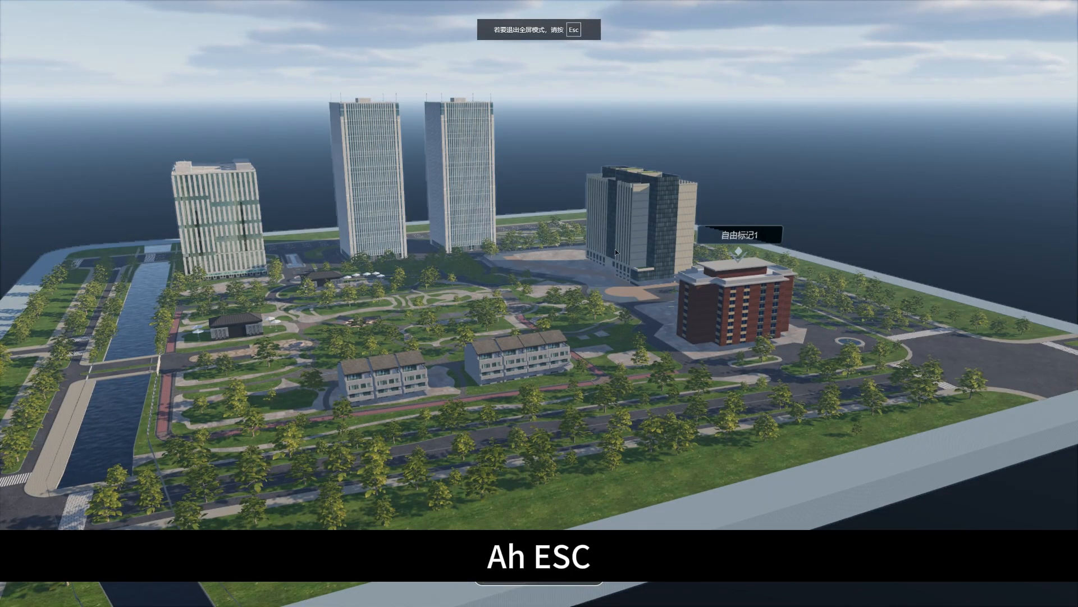
pyautogui.press('Escape')
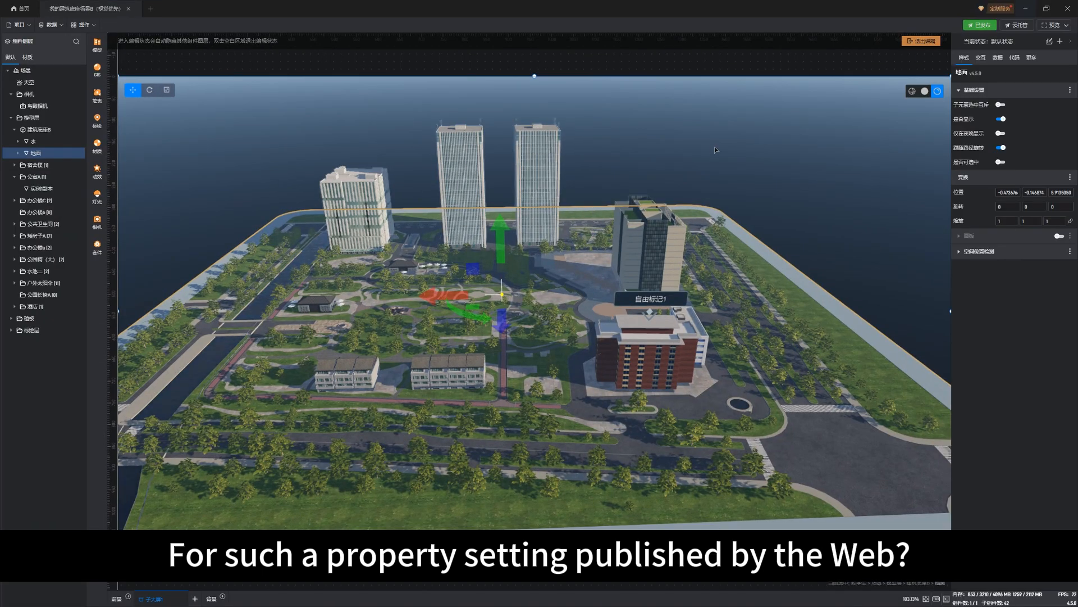
# Set the published web link's update sync to 手动更新 (manual update), update the publication and close the deployment settings
pyautogui.click(987, 26)
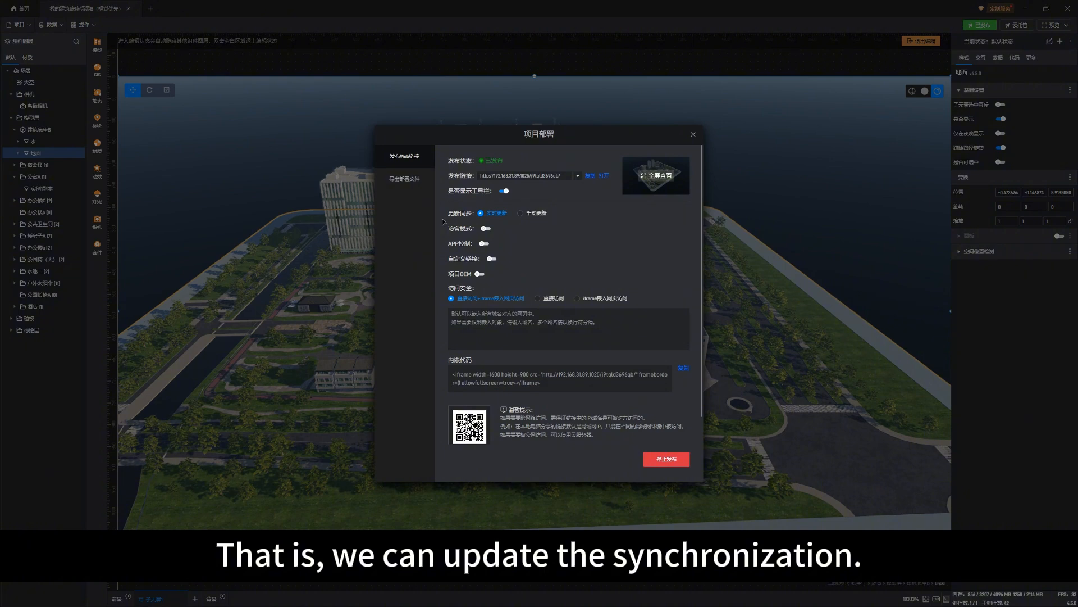
pyautogui.click(521, 213)
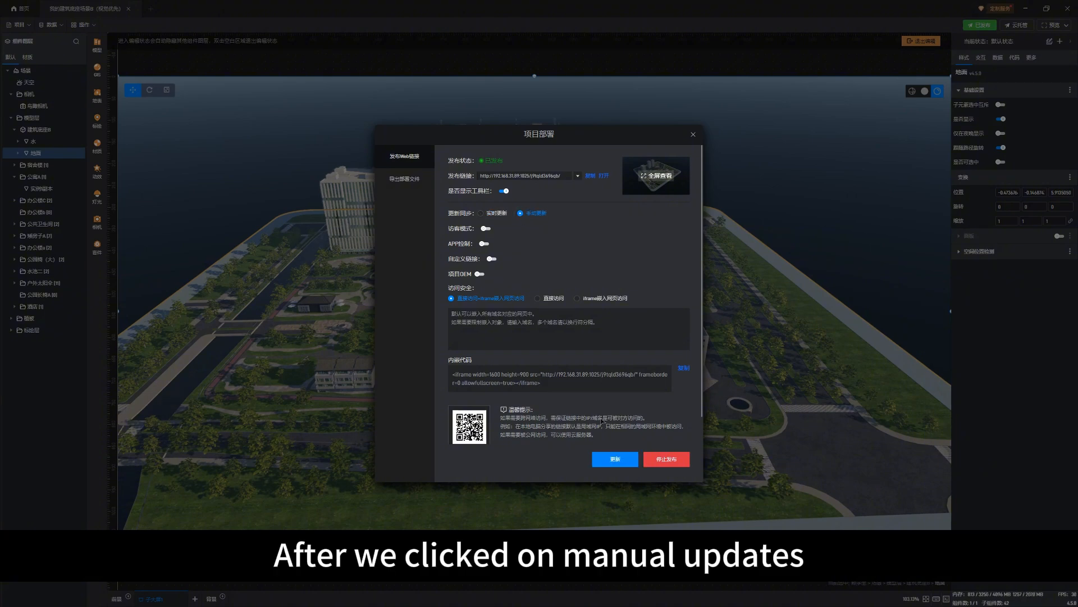
pyautogui.click(615, 459)
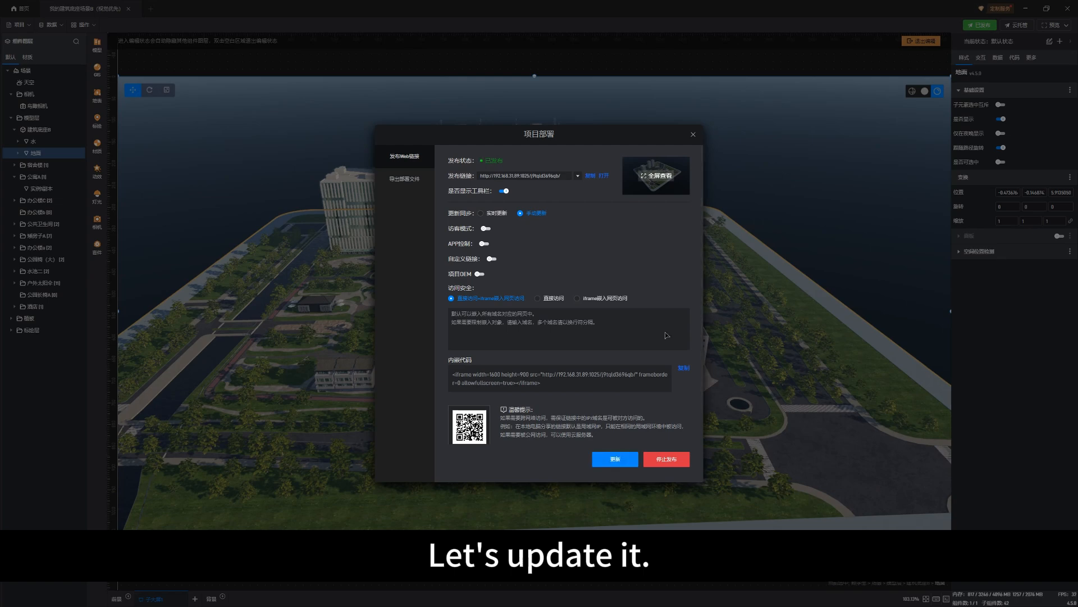
pyautogui.click(693, 134)
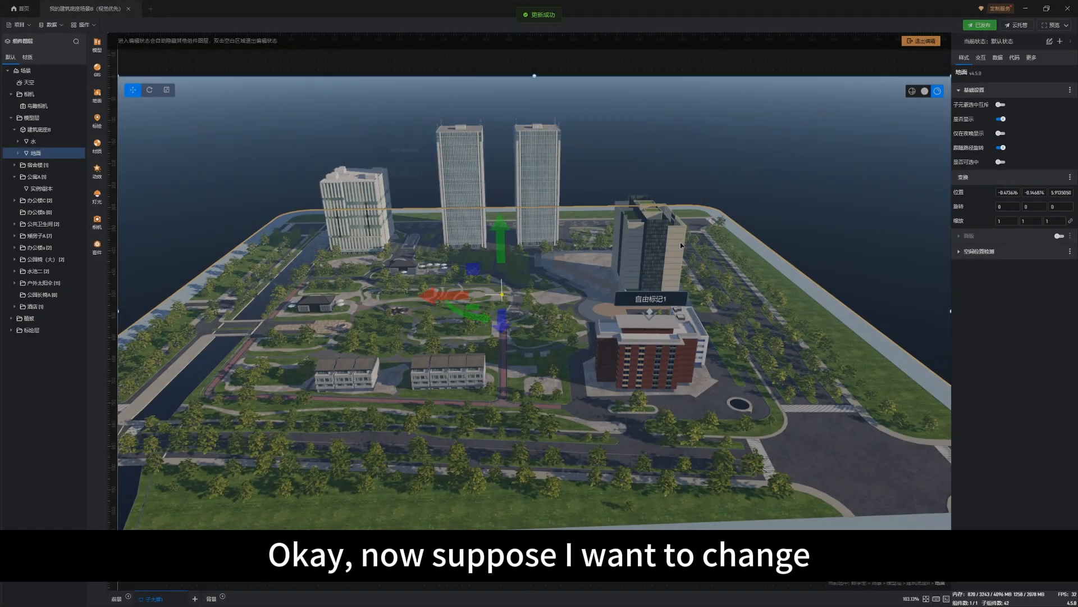
# Move the hotel tower 酒店1 along its red axis to an X position of about -14.19, between the twin towers' front plots, and save
pyautogui.click(663, 368)
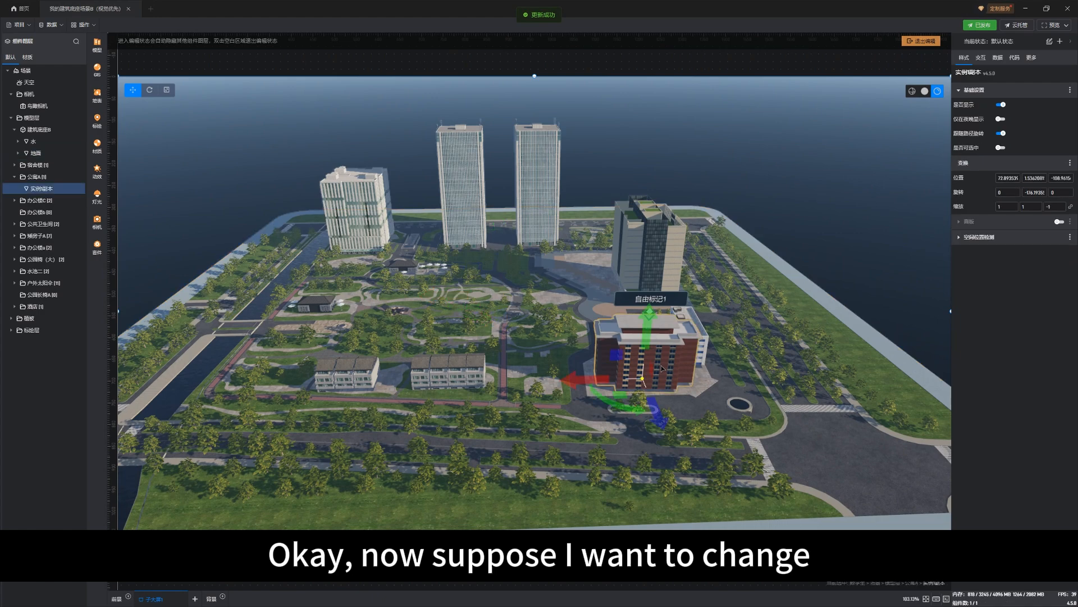
pyautogui.click(480, 388)
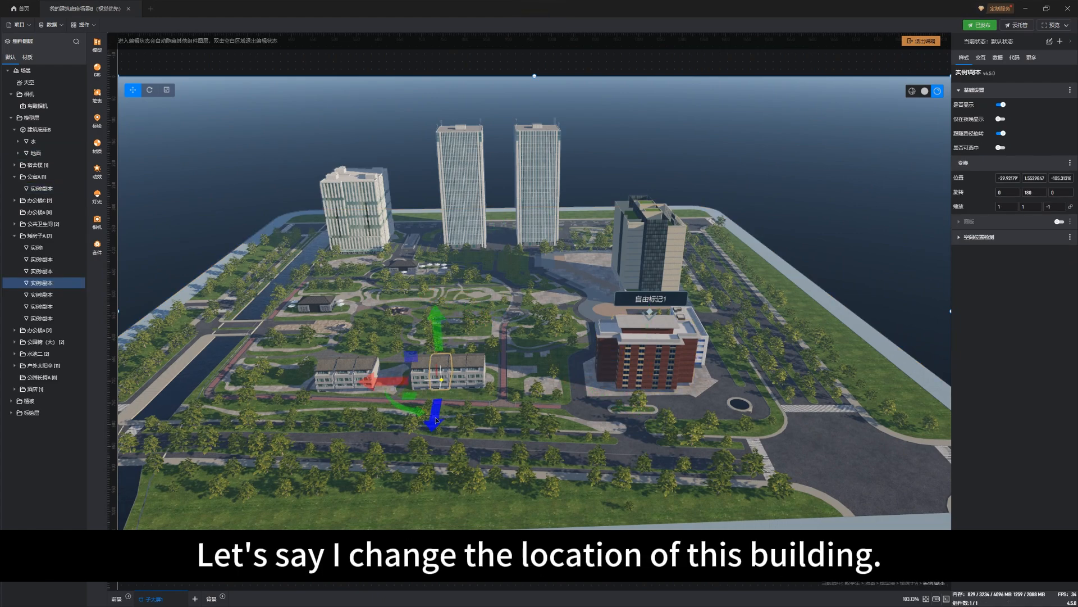
pyautogui.click(656, 277)
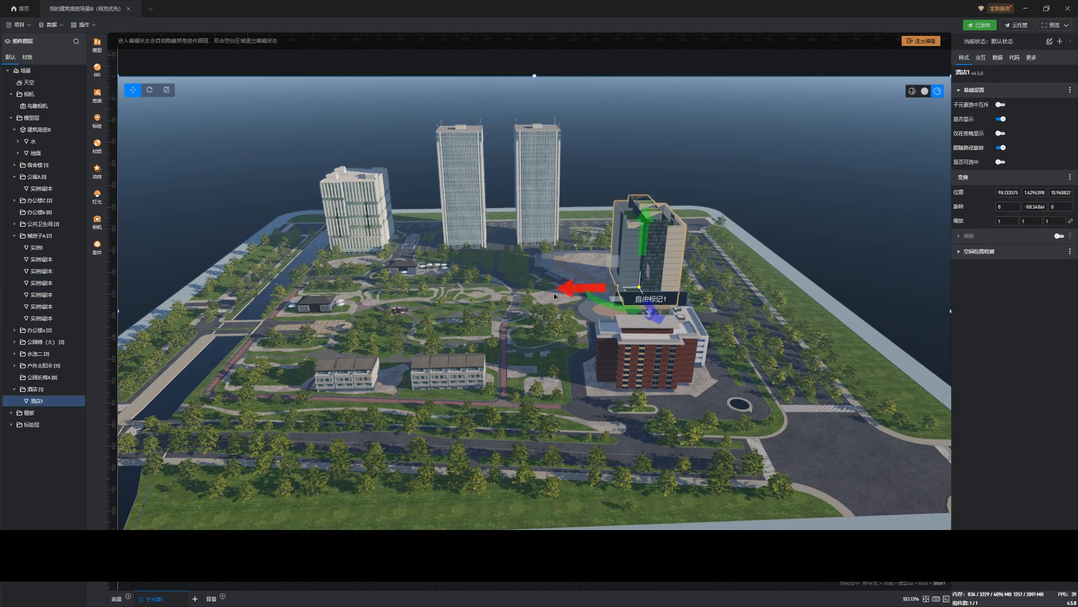
pyautogui.moveTo(608, 302); pyautogui.dragTo(530, 299)
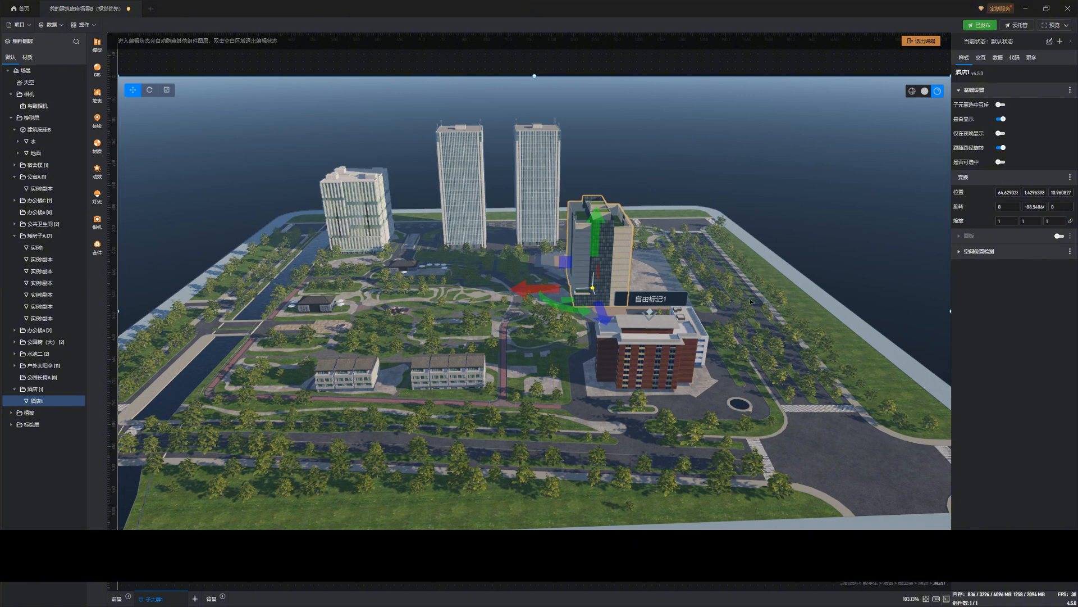
pyautogui.hotkey('ctrl', 's')
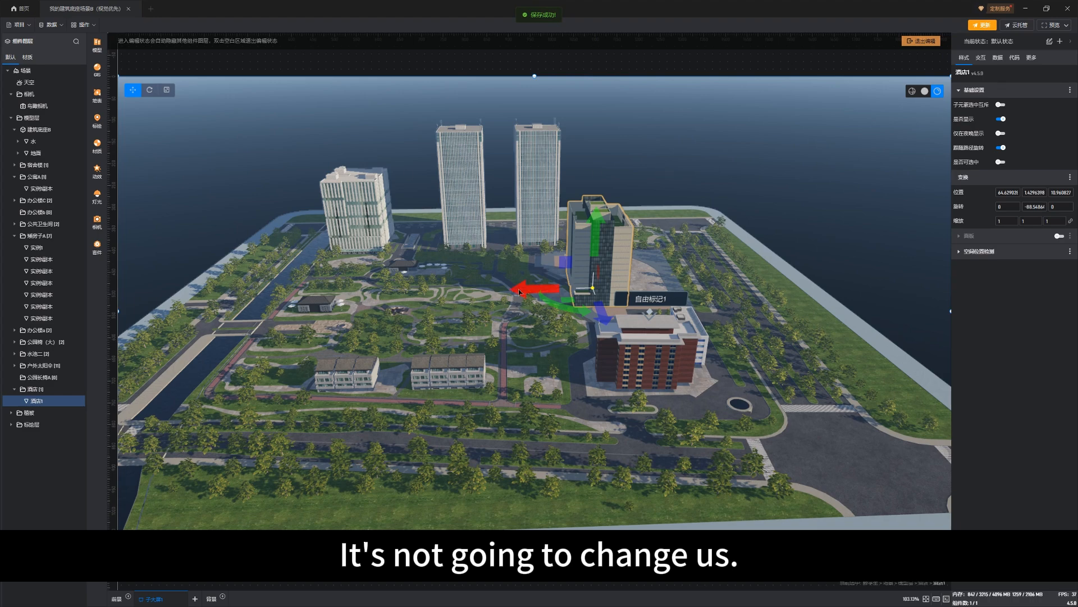
pyautogui.moveTo(519, 292); pyautogui.dragTo(393, 298)
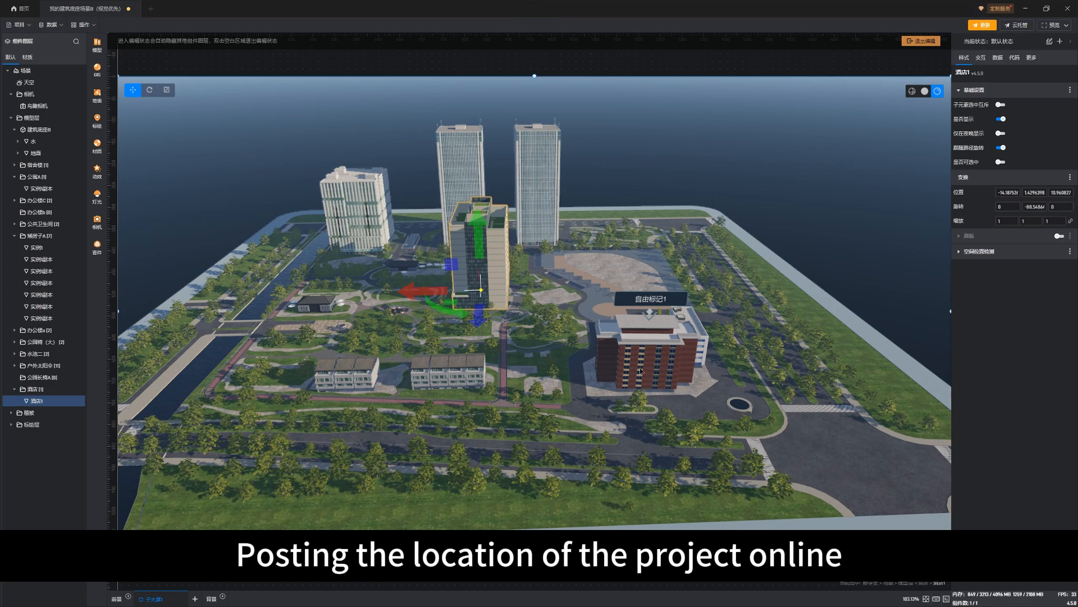
pyautogui.hotkey('ctrl', 's')
# Switch to the browser window, reload the published page to check the hotel tower's position, and minimise the browser
pyautogui.hotkey('alt', 'Tab')
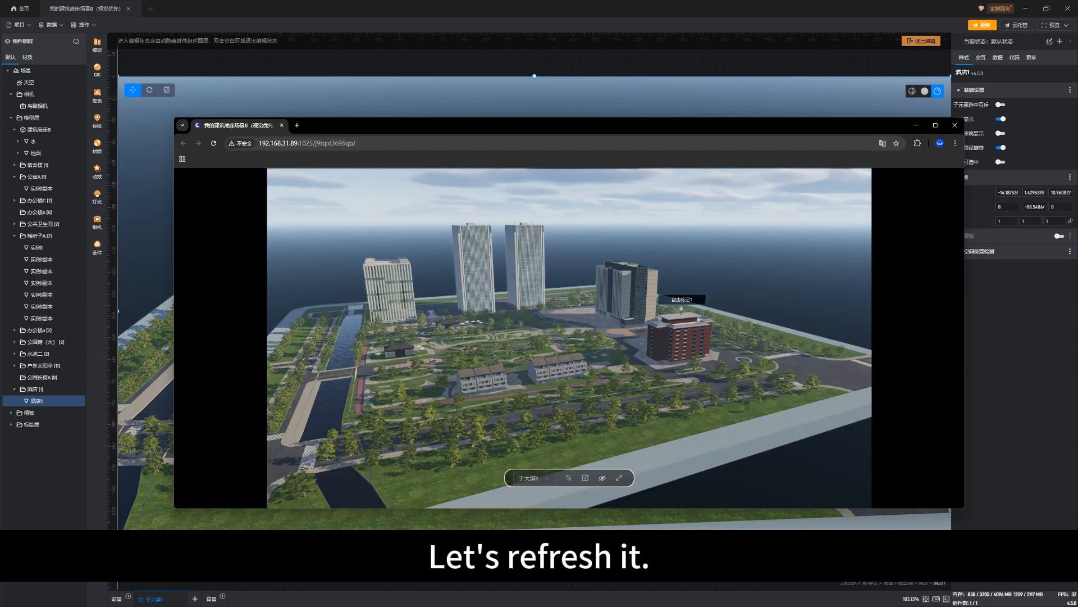
pyautogui.click(214, 144)
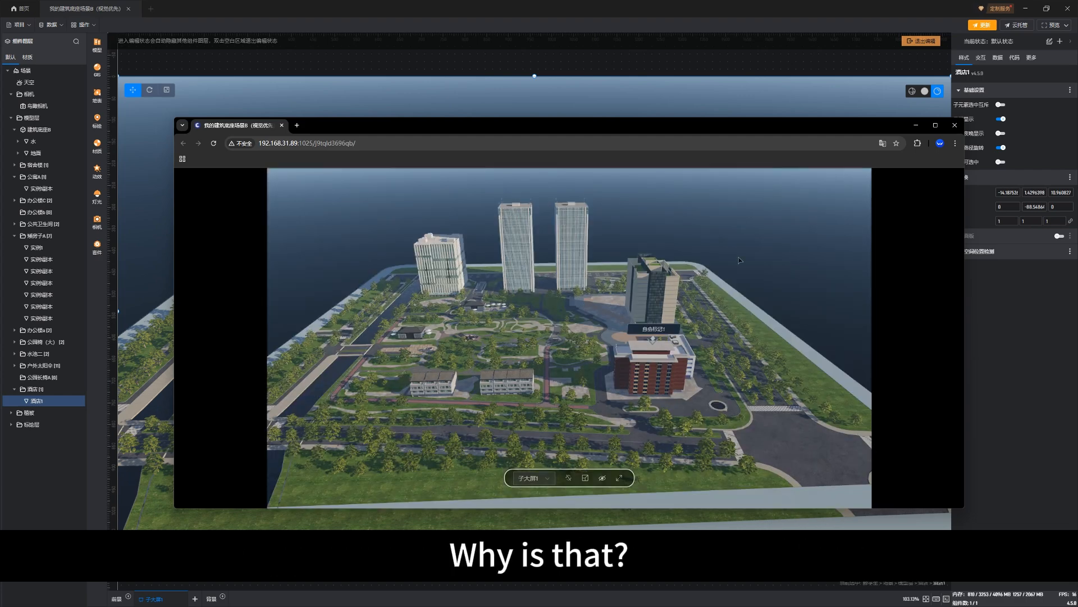
pyautogui.click(915, 126)
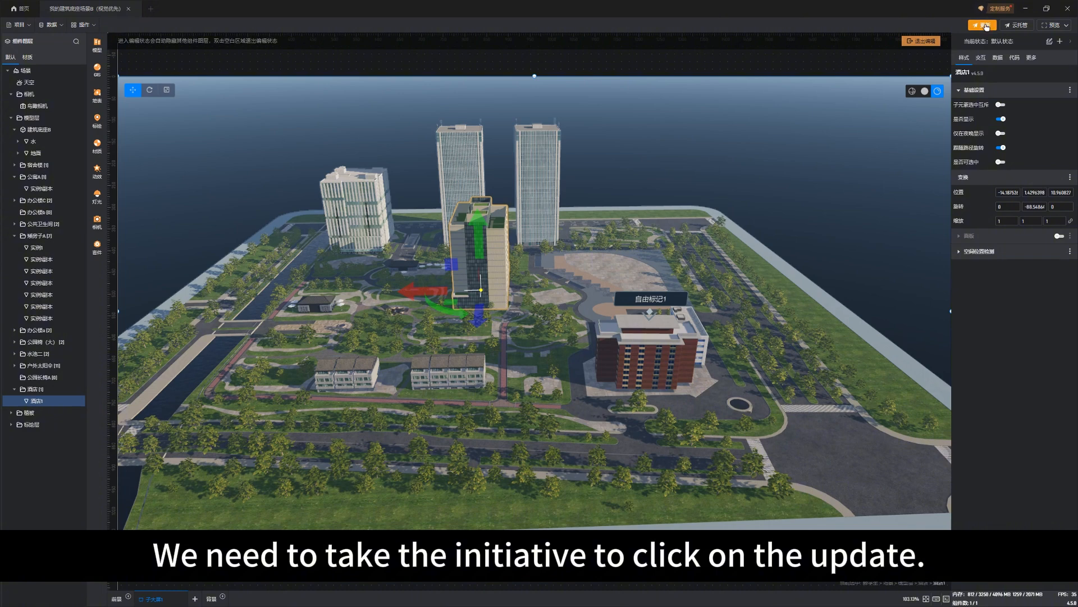
# Push the saved scene changes to the published web link and close the browser window
pyautogui.click(986, 26)
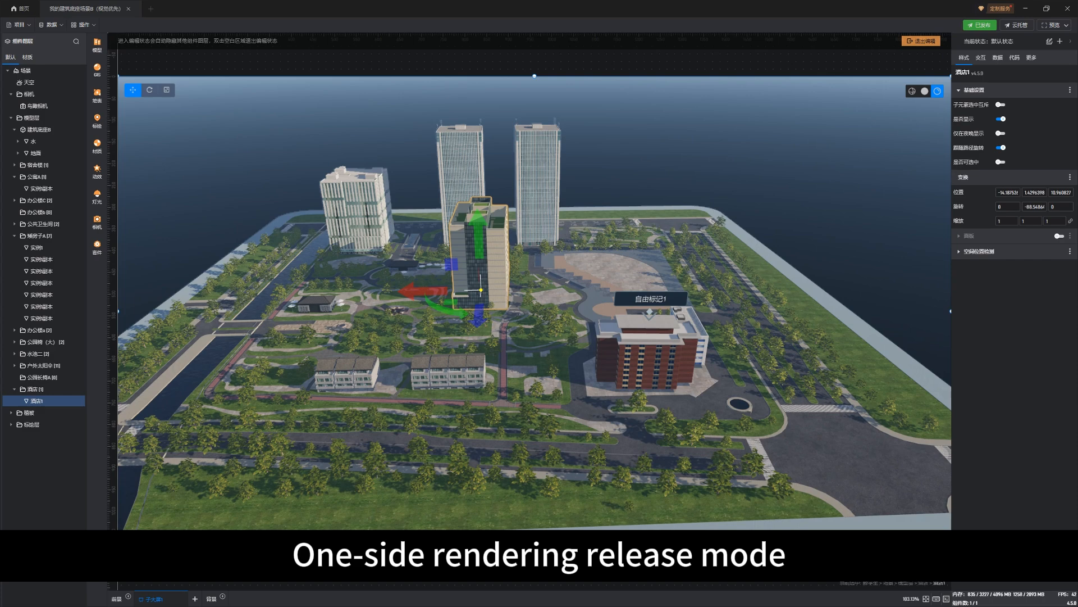
pyautogui.hotkey('alt', 'Tab')
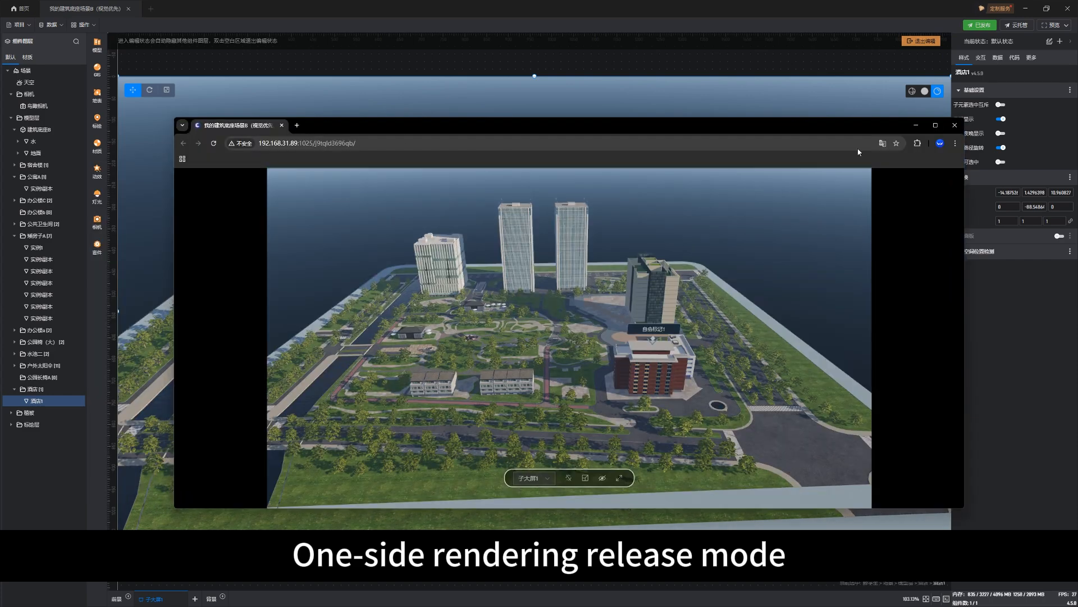
pyautogui.click(954, 126)
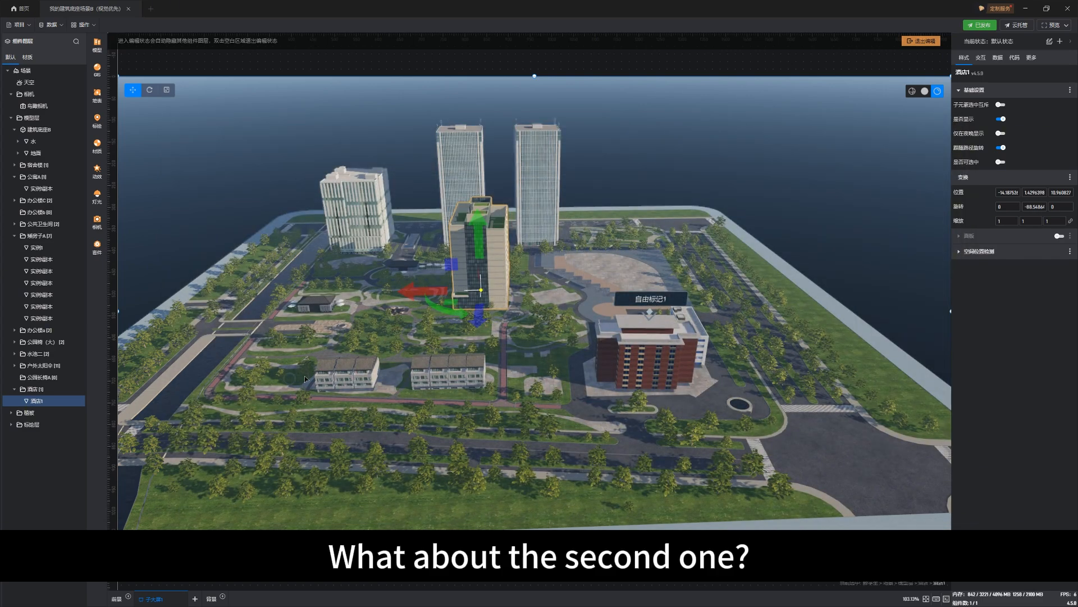
# Open the 导出部署文件 (export deployment files) settings of the project deployment
pyautogui.moveTo(304, 379); pyautogui.dragTo(260, 346)
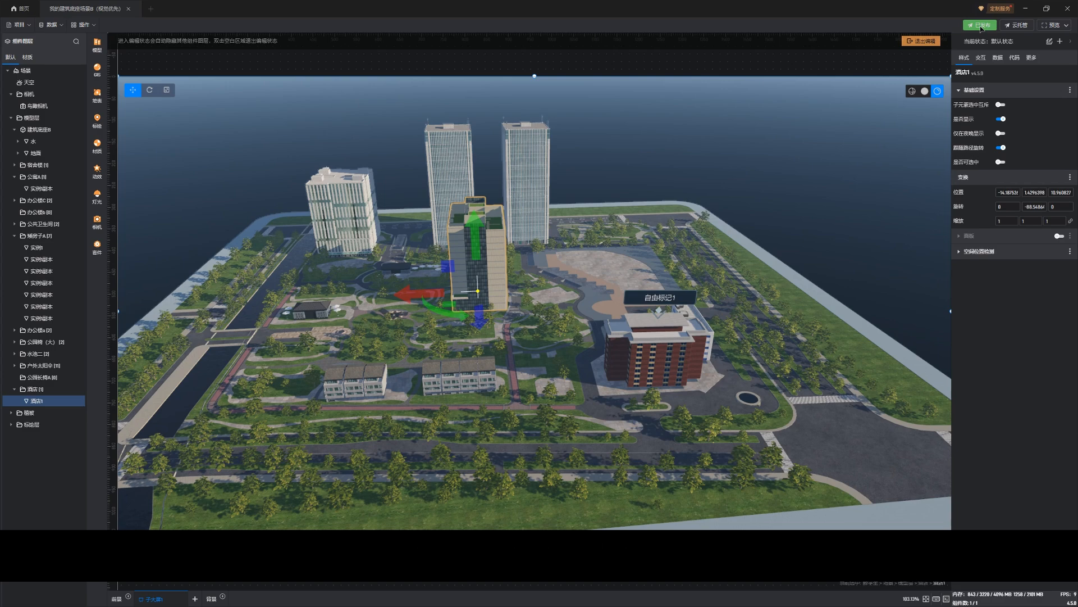
pyautogui.click(983, 26)
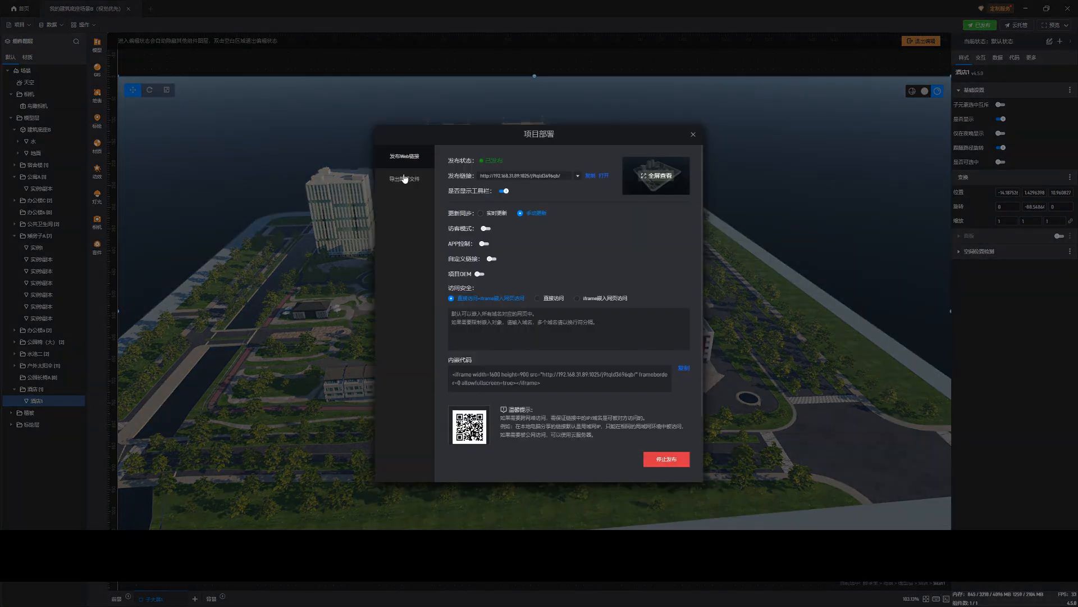
pyautogui.click(398, 179)
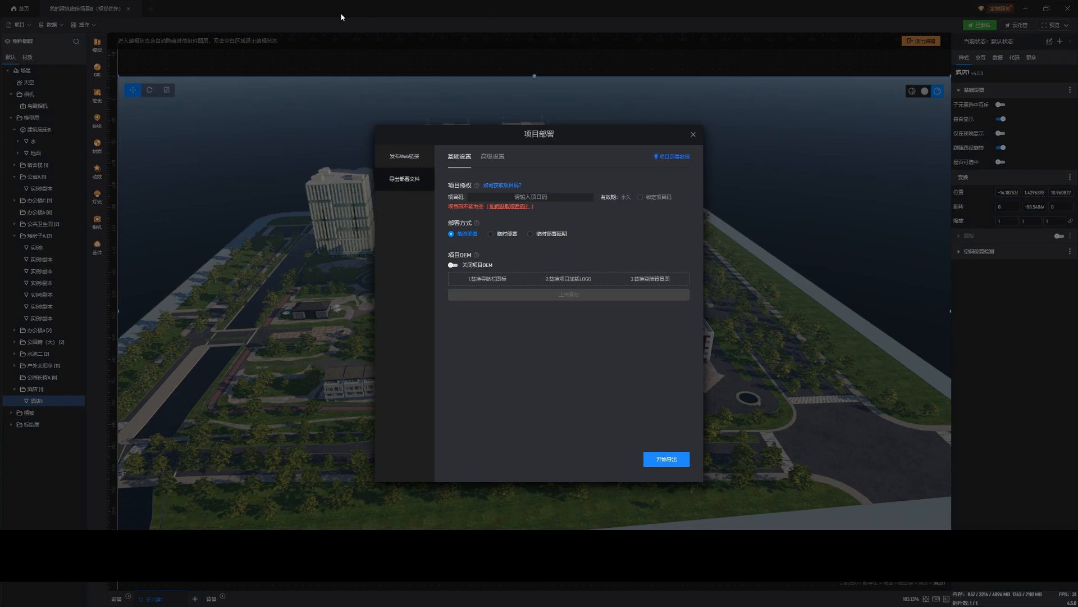
# Restore the editor to a smaller window, move it aside, and open the 山海鲸查看器 viewer next to it
pyautogui.moveTo(322, 7); pyautogui.dragTo(517, 56)
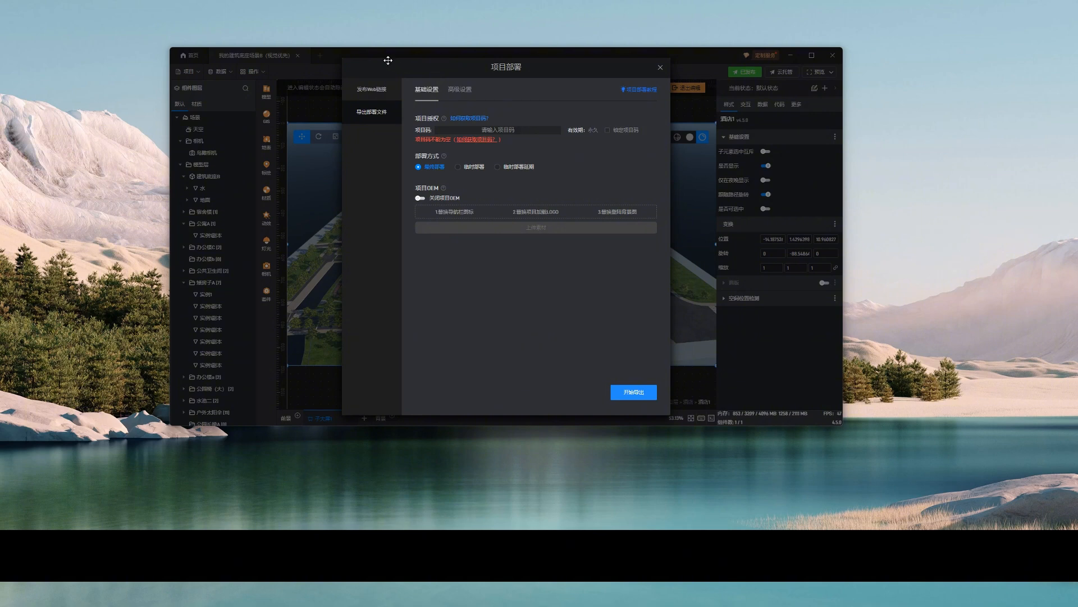
pyautogui.moveTo(344, 55); pyautogui.dragTo(568, 108)
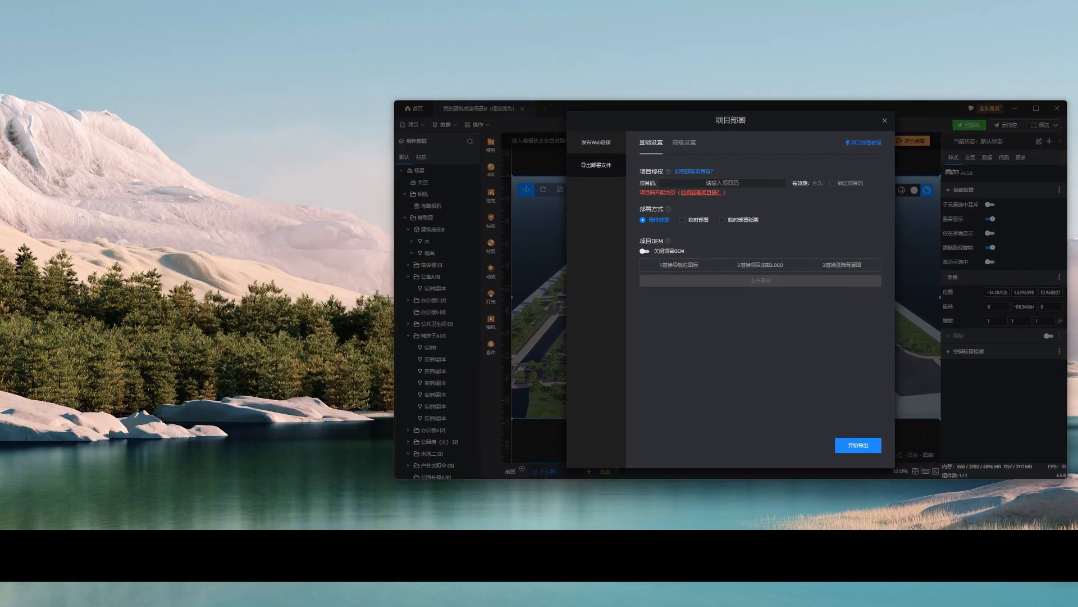
pyautogui.click(349, 595)
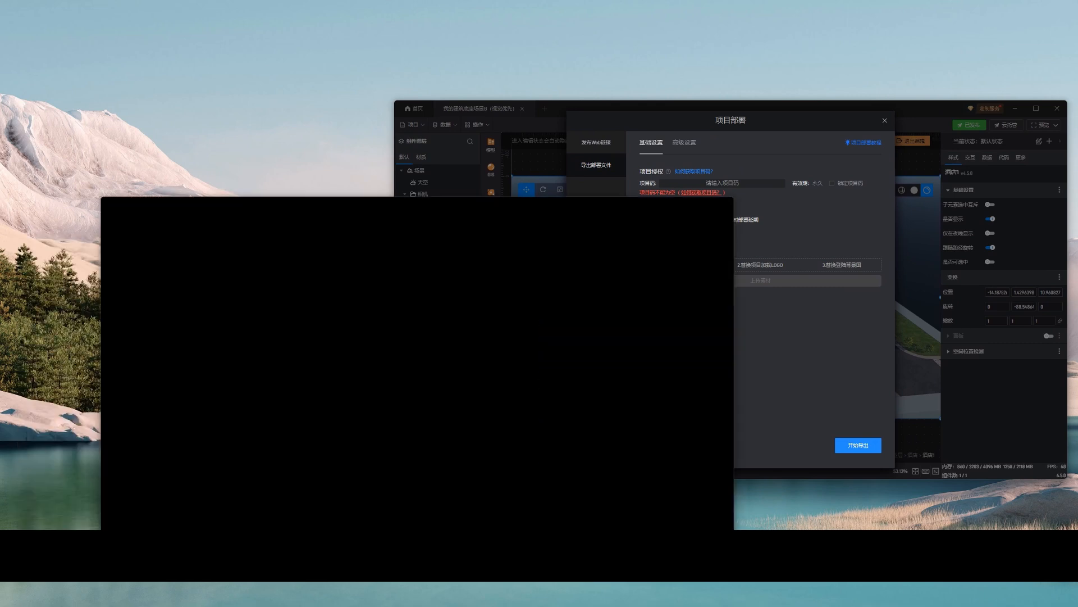
pyautogui.moveTo(292, 190); pyautogui.dragTo(242, 133)
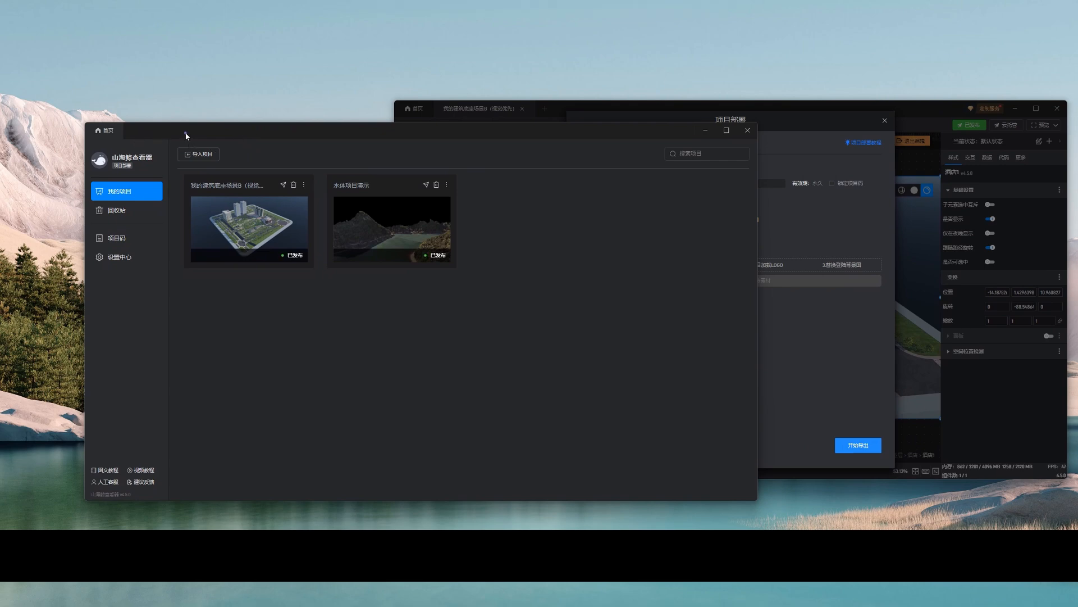
pyautogui.moveTo(185, 136); pyautogui.dragTo(174, 137)
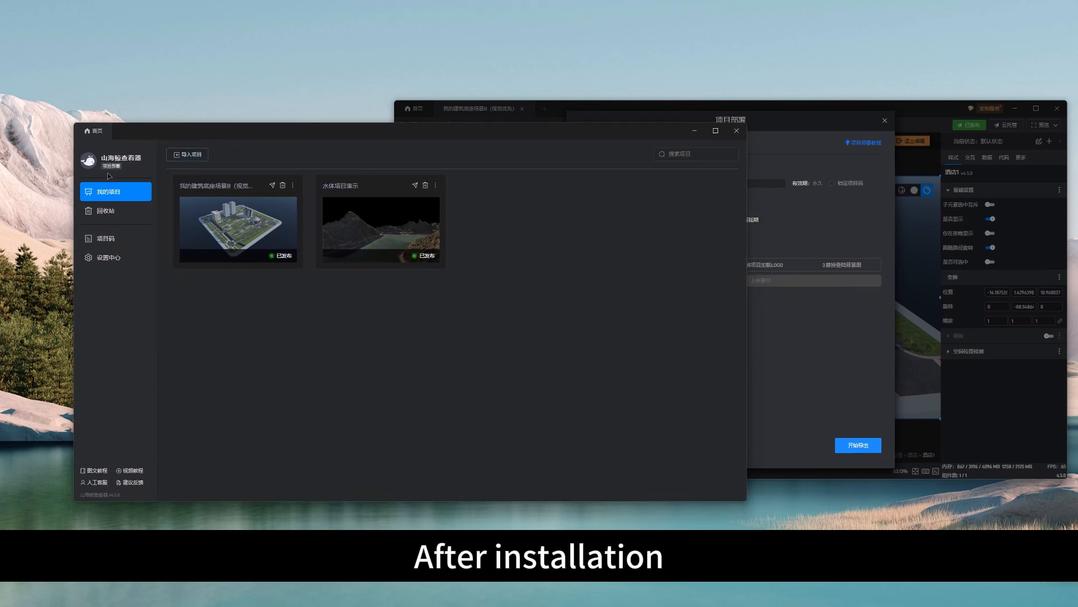
# Compare the viewer's project code list with its project list and copy the unused (未使用) project code
pyautogui.click(106, 240)
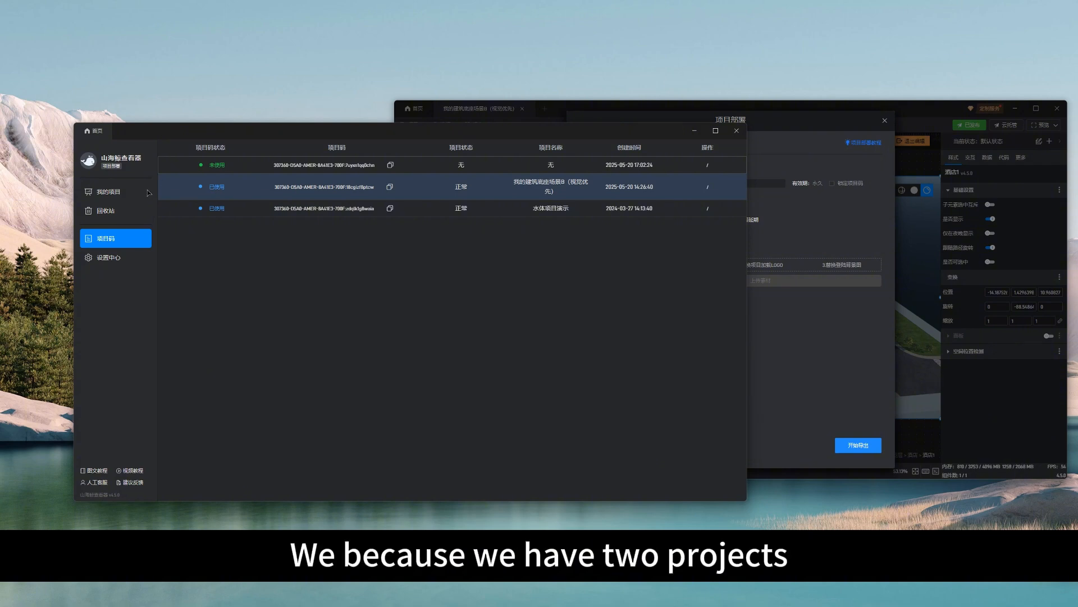
pyautogui.click(108, 191)
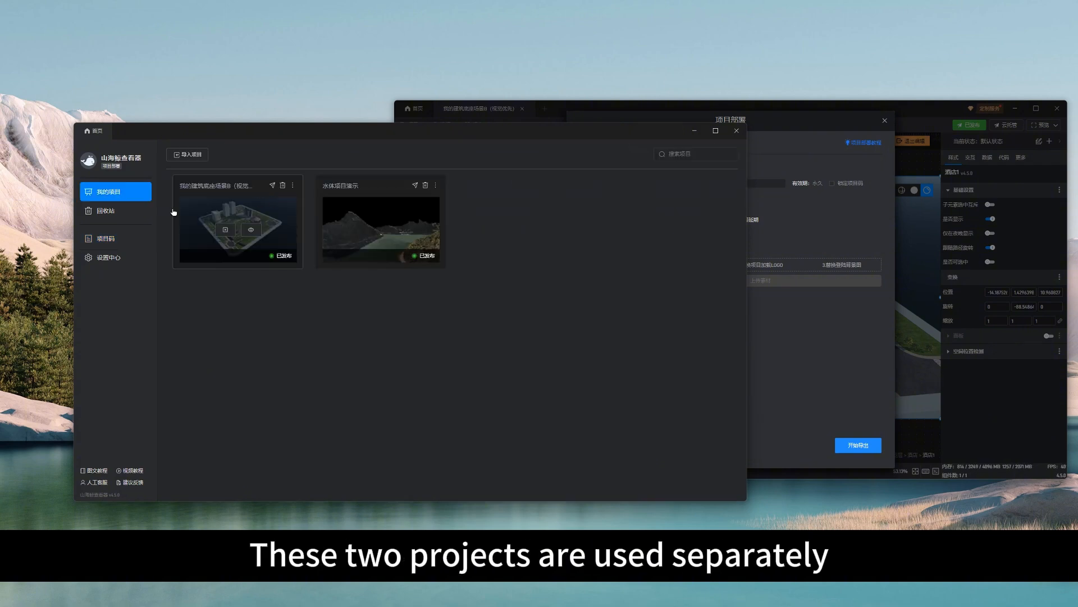
pyautogui.click(131, 241)
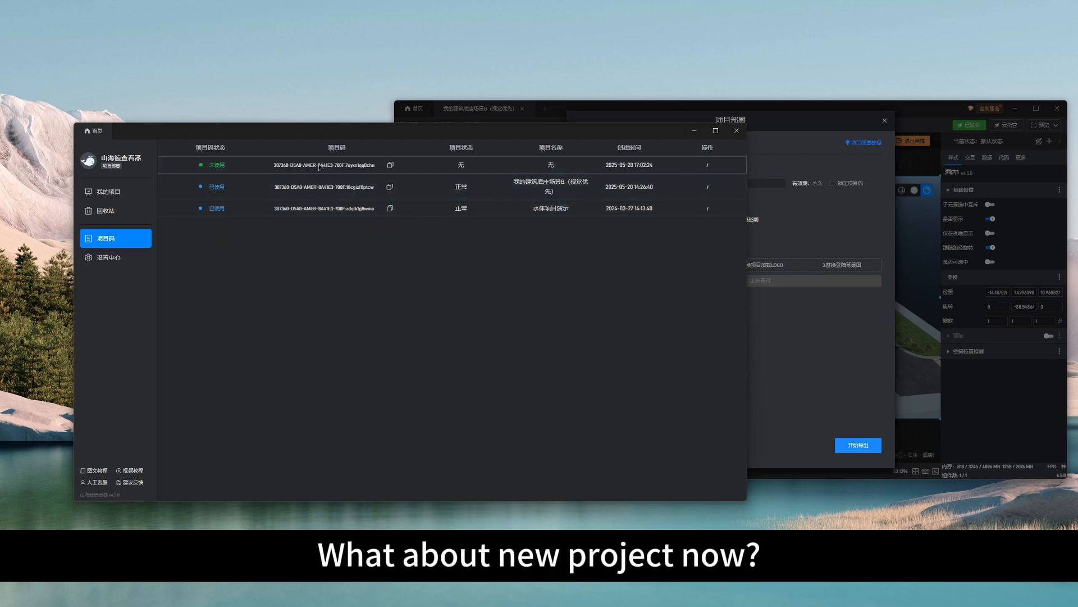
pyautogui.click(391, 166)
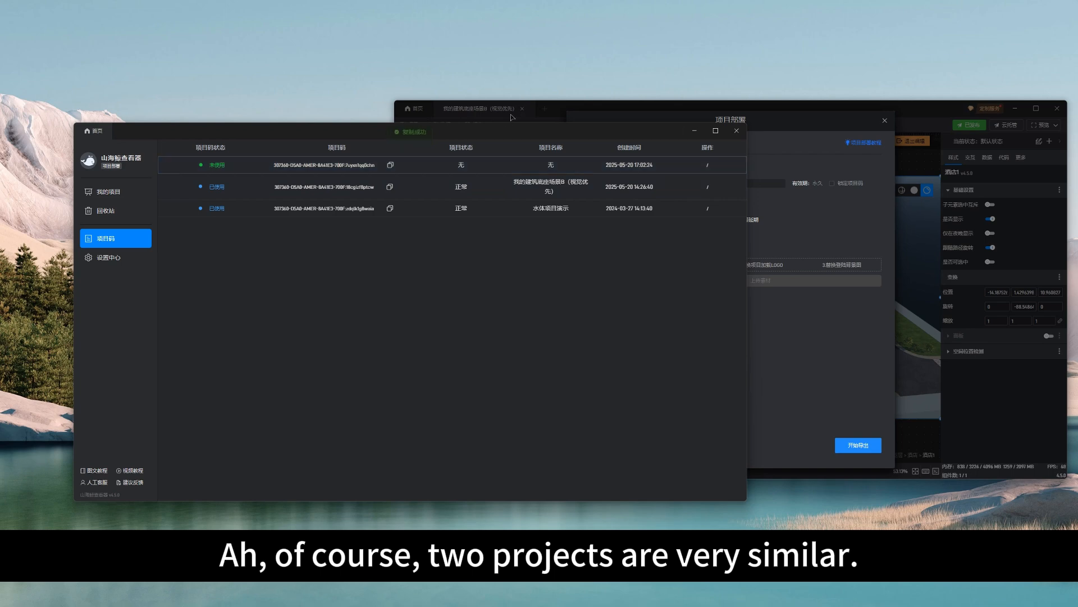
# Move the viewer window aside and paste the copied project code into the 项目码 field of the export deployment settings
pyautogui.moveTo(494, 127); pyautogui.dragTo(474, 136)
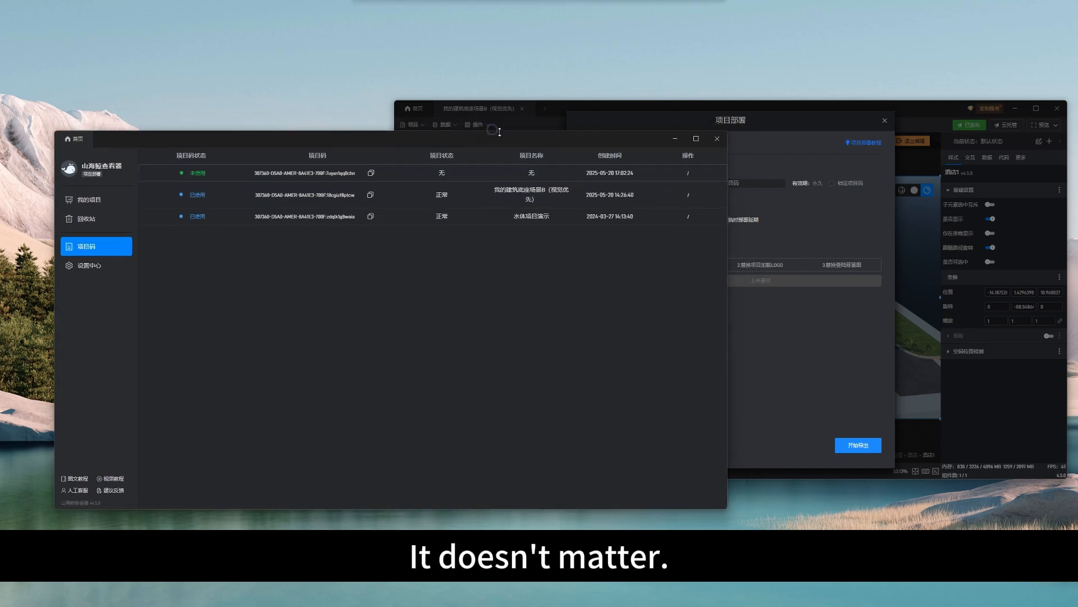
pyautogui.click(747, 119)
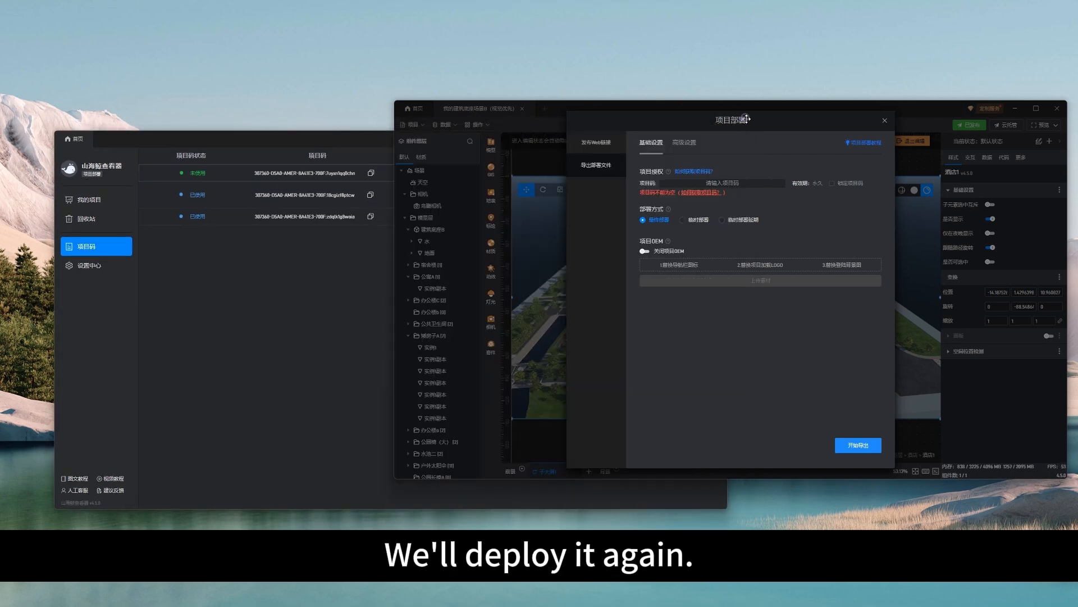
pyautogui.click(715, 184)
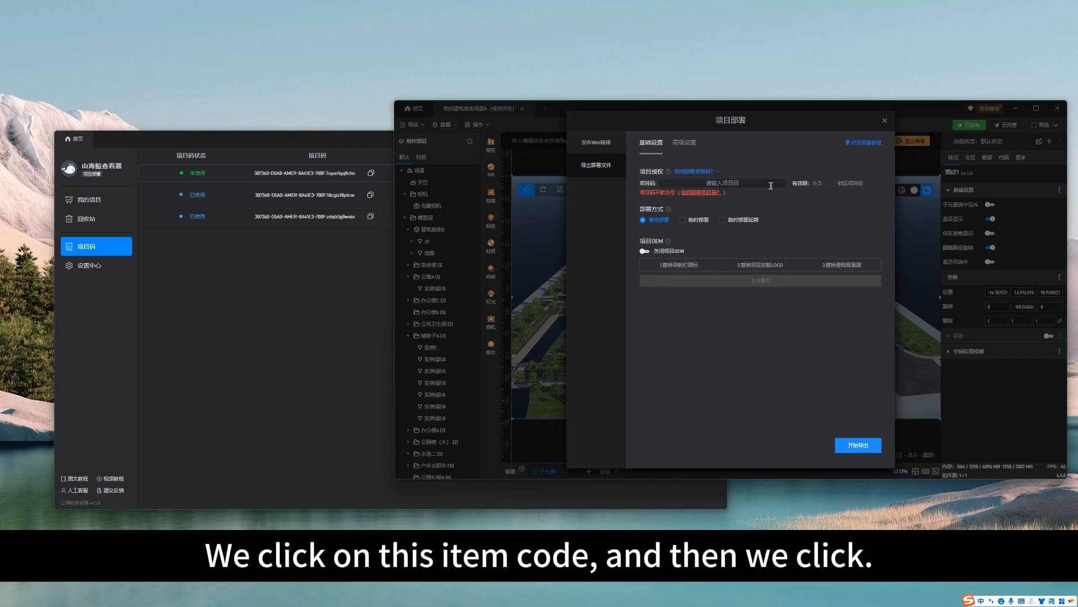
pyautogui.hotkey('ctrl', 'v')
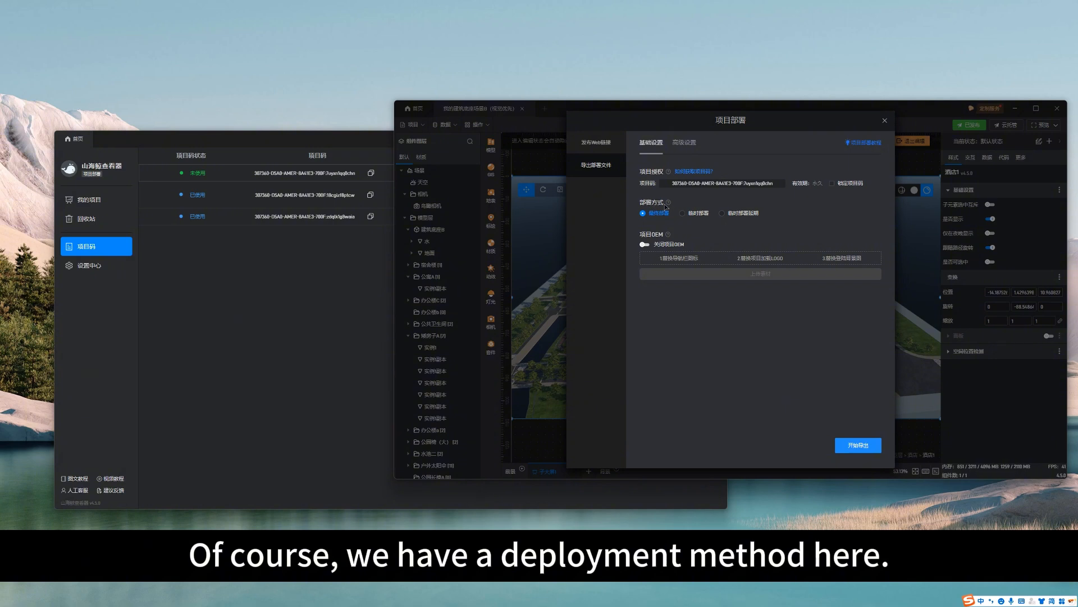
pyautogui.moveTo(670, 205)
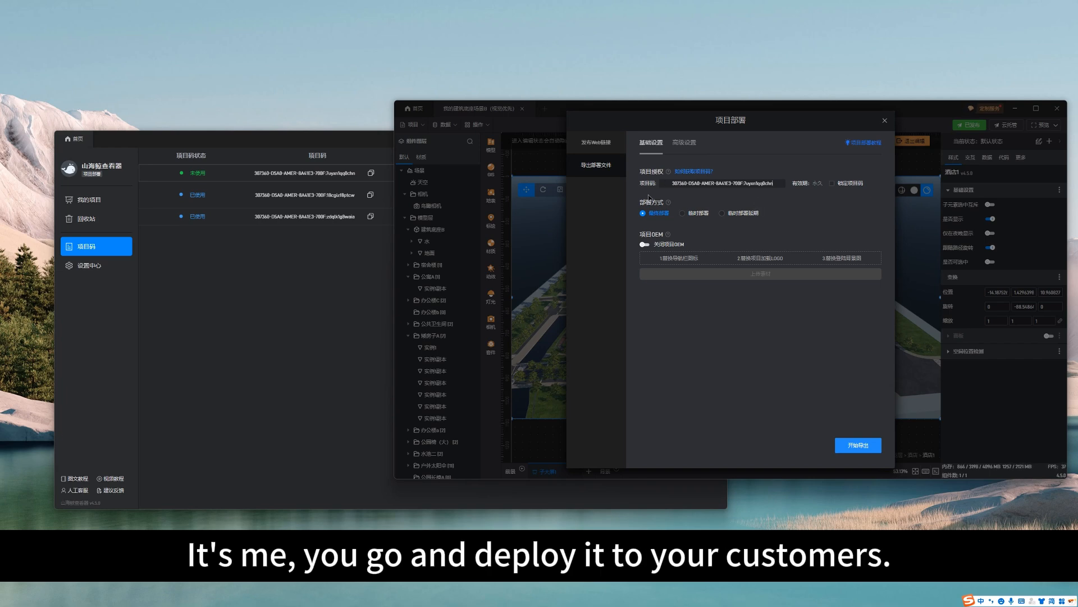
# Preview the 临时部署 and 临时部署延期 deployment methods and return to 最终部署
pyautogui.click(687, 214)
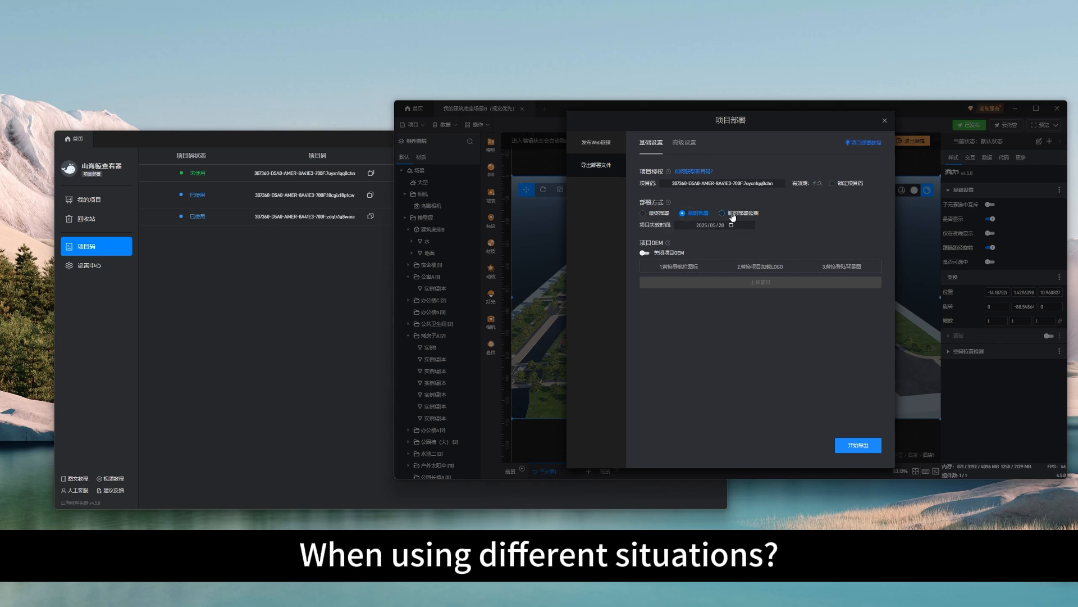
pyautogui.click(734, 213)
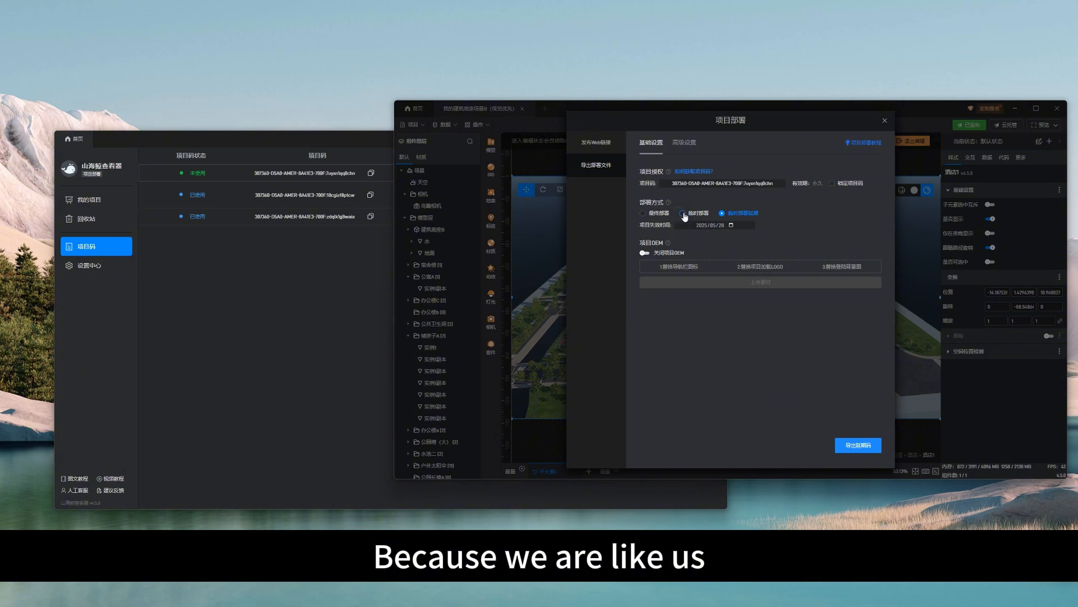
pyautogui.click(688, 216)
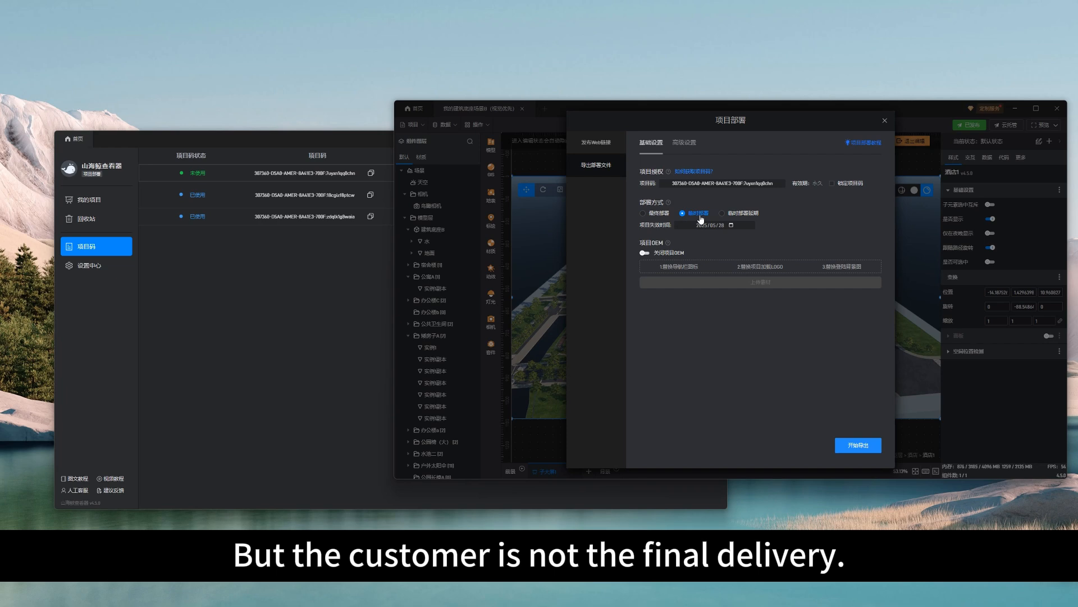
pyautogui.moveTo(668, 242)
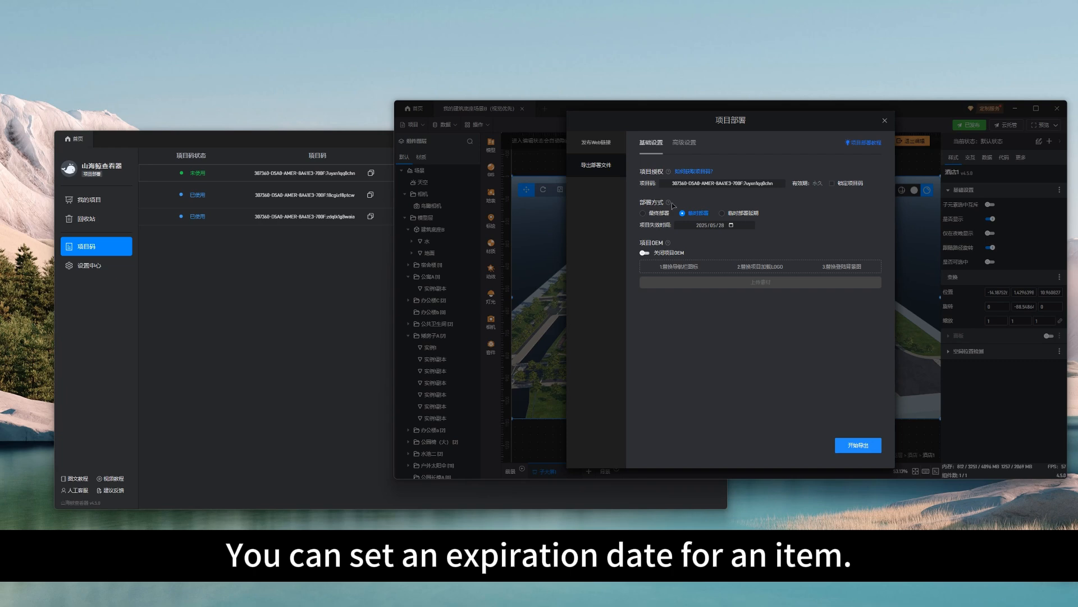
pyautogui.click(642, 213)
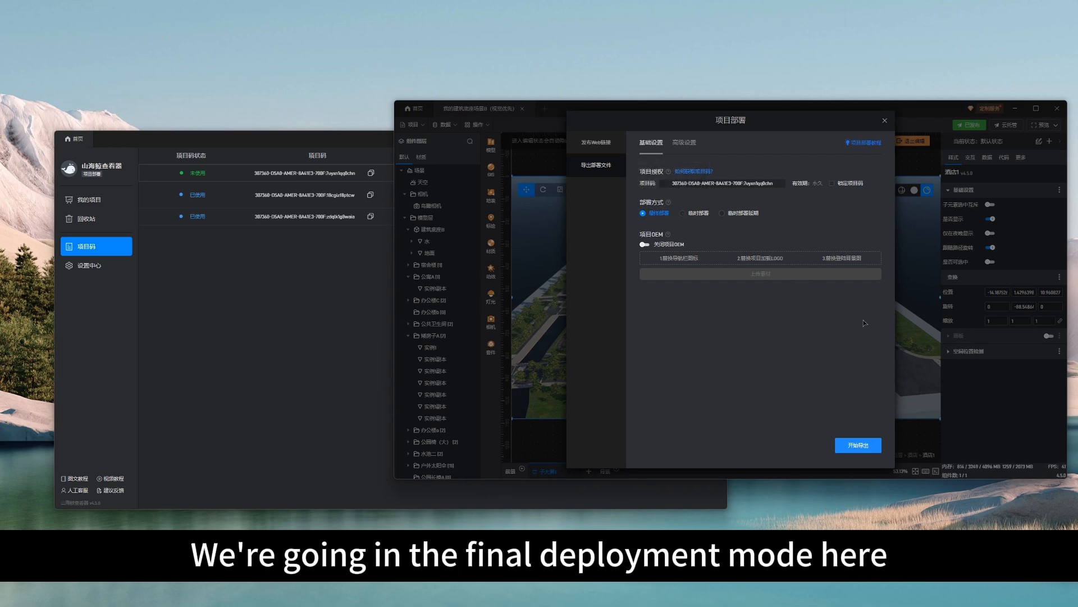
# Export the deployment file to the desktop (桌面) under the name 我的建筑底座场景B（新）.dt-deploy
pyautogui.click(859, 444)
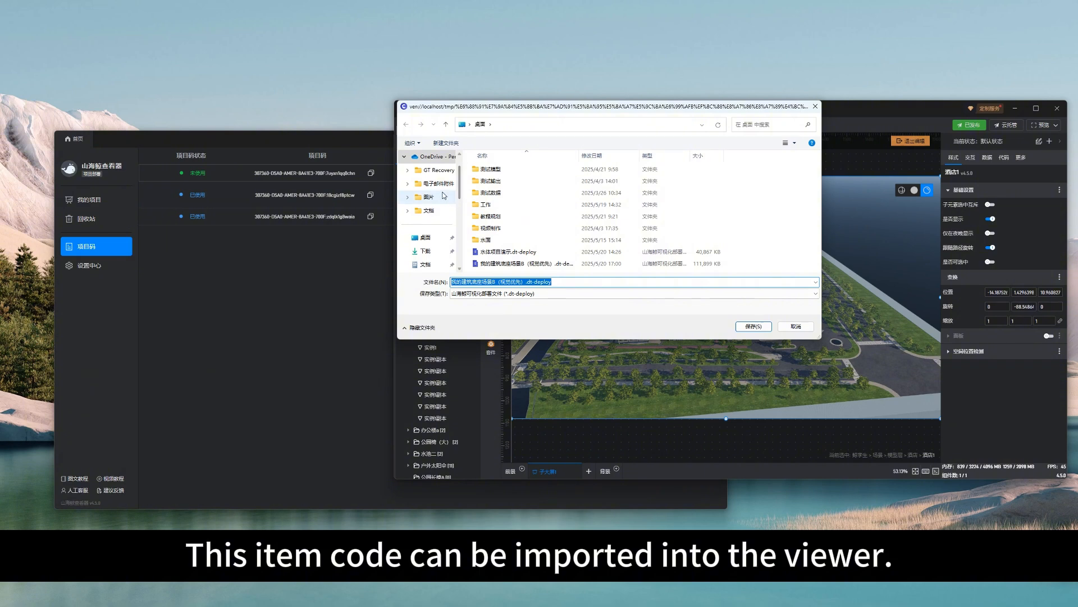
pyautogui.click(426, 238)
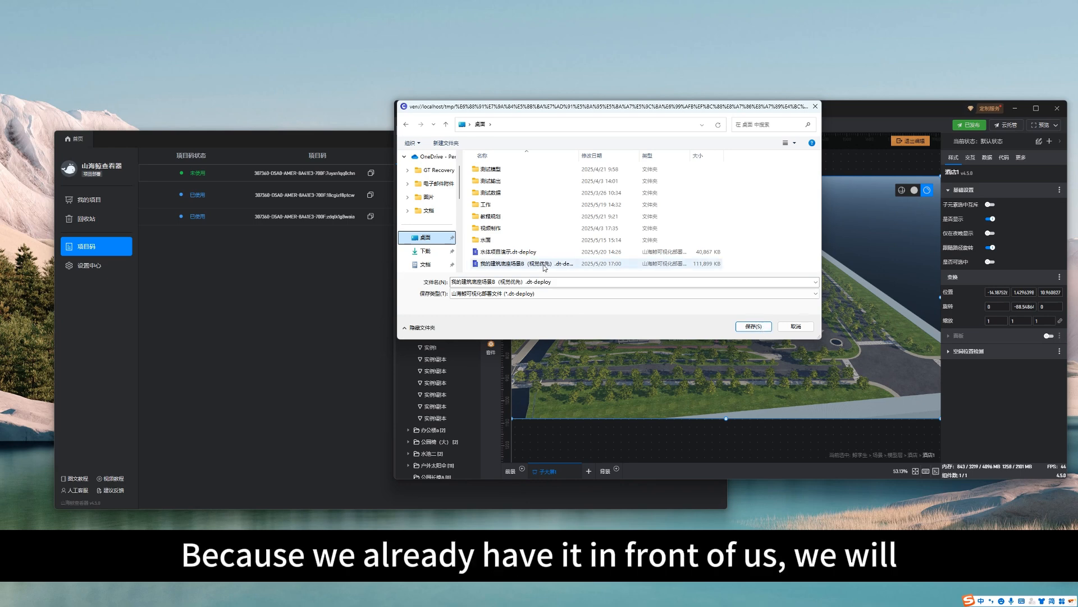
pyautogui.click(524, 282)
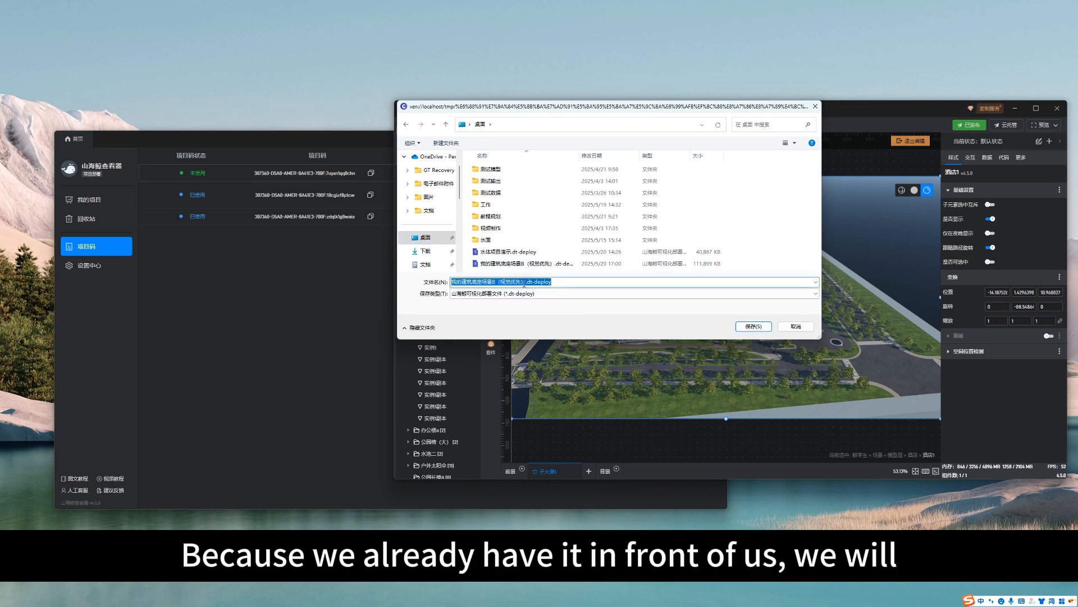
pyautogui.click(521, 282)
pyautogui.moveTo(518, 281); pyautogui.dragTo(522, 281)
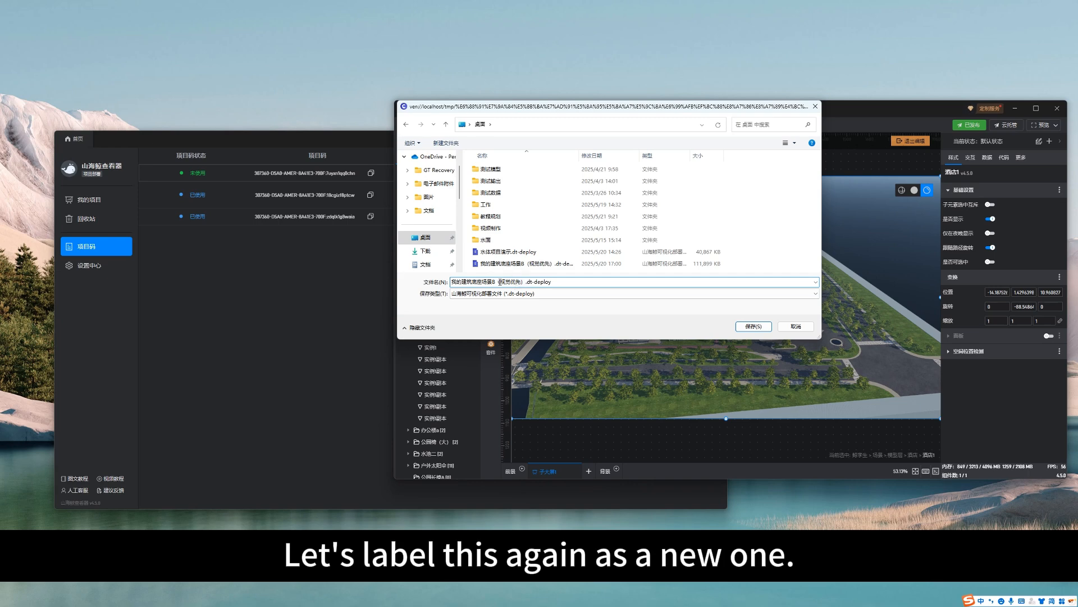
pyautogui.moveTo(522, 282); pyautogui.dragTo(499, 282)
pyautogui.press('shift')
pyautogui.write('xin')
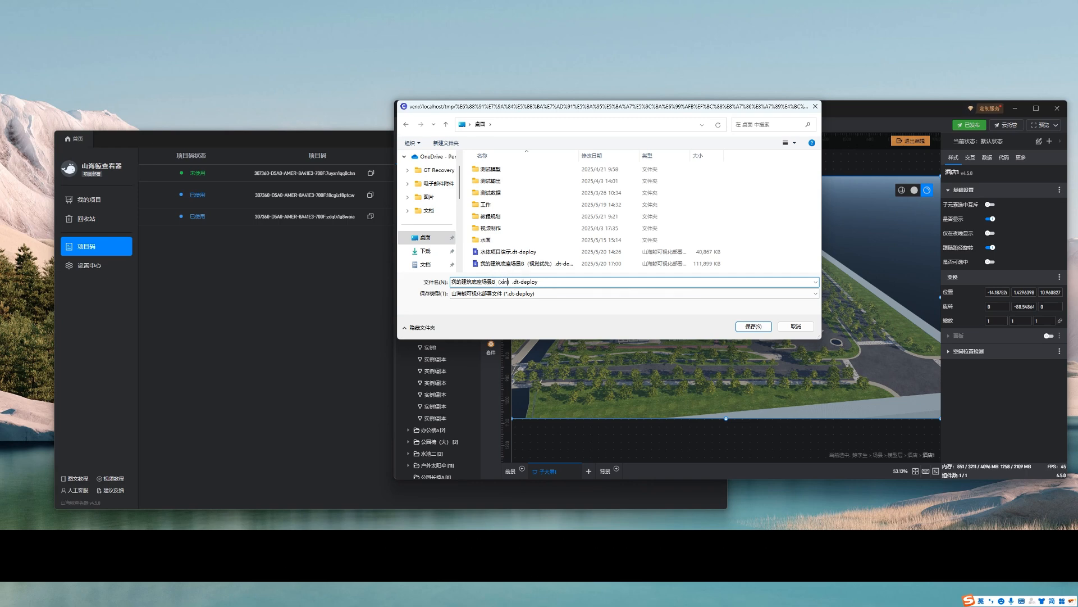
pyautogui.press('BackSpace')
pyautogui.press('BackSpace')
pyautogui.press('BackSpace')
pyautogui.press('shift')
pyautogui.write('xin')
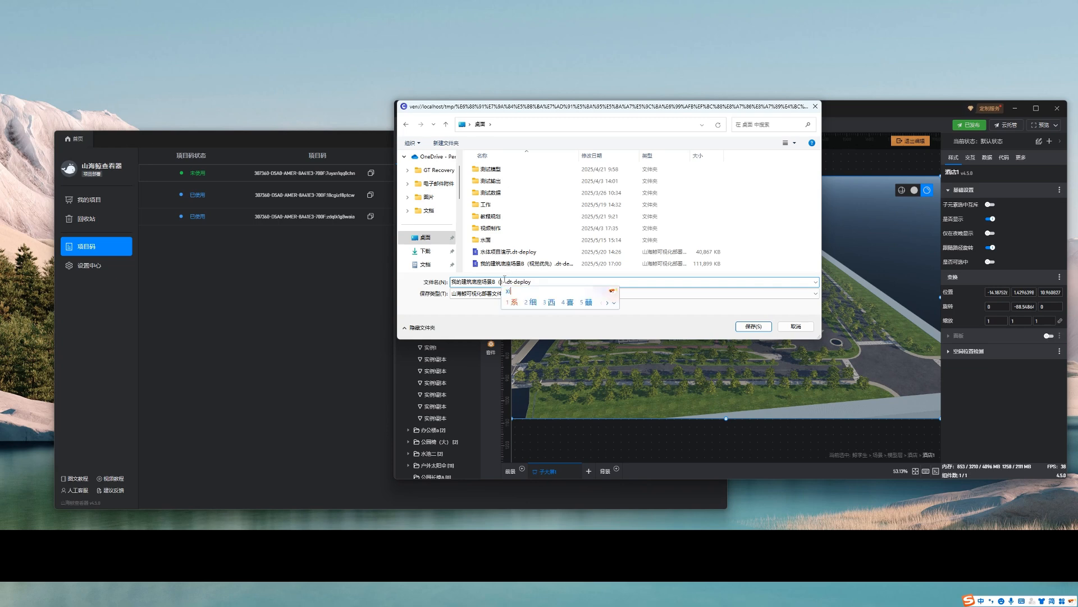
pyautogui.press('space')
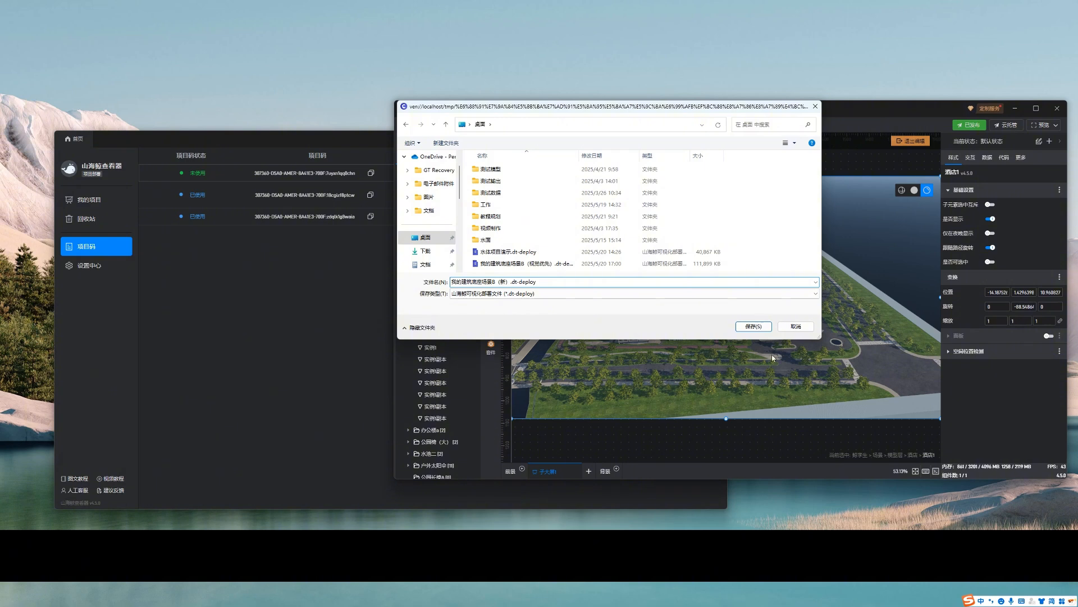
pyautogui.click(758, 331)
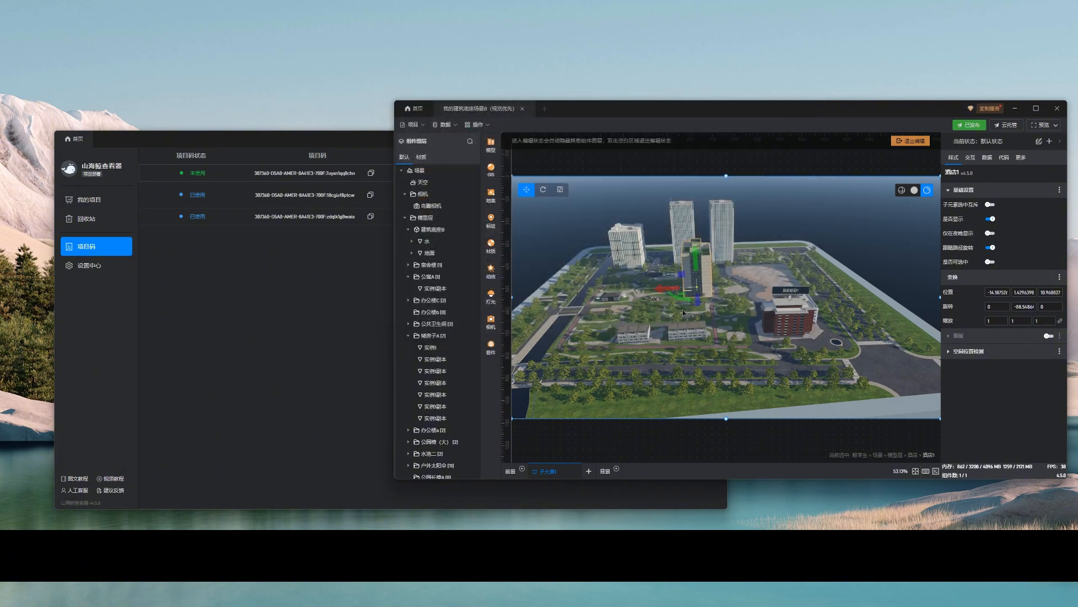
# Switch to 山海鲸查看器 and import 我的建筑底座场景B（新）.dt-deploy from the desktop into 我的项目, opening the project after import
pyautogui.click(282, 277)
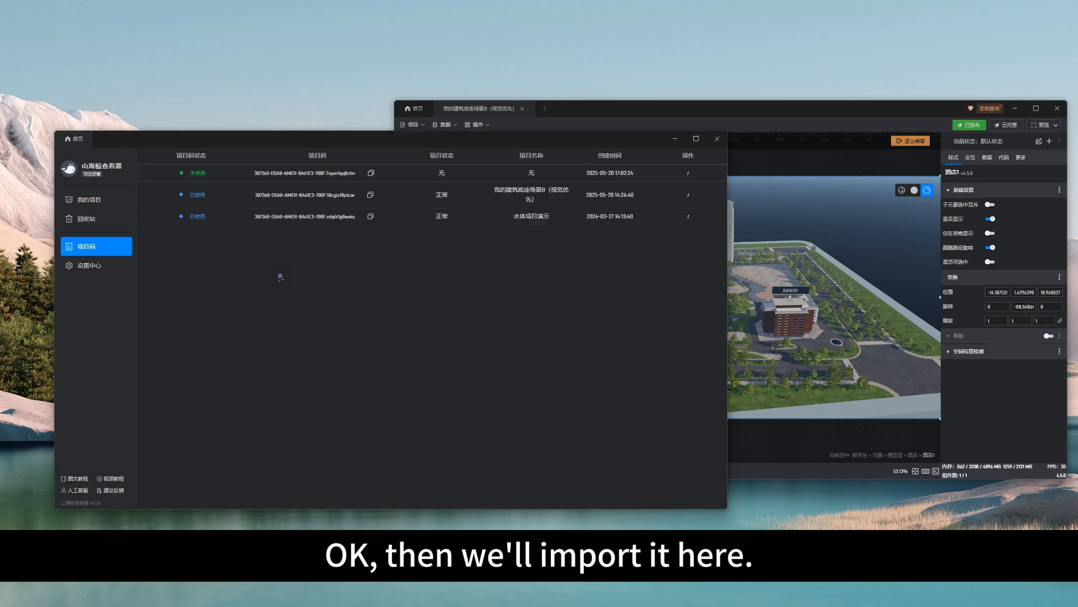
pyautogui.click(92, 201)
pyautogui.click(171, 163)
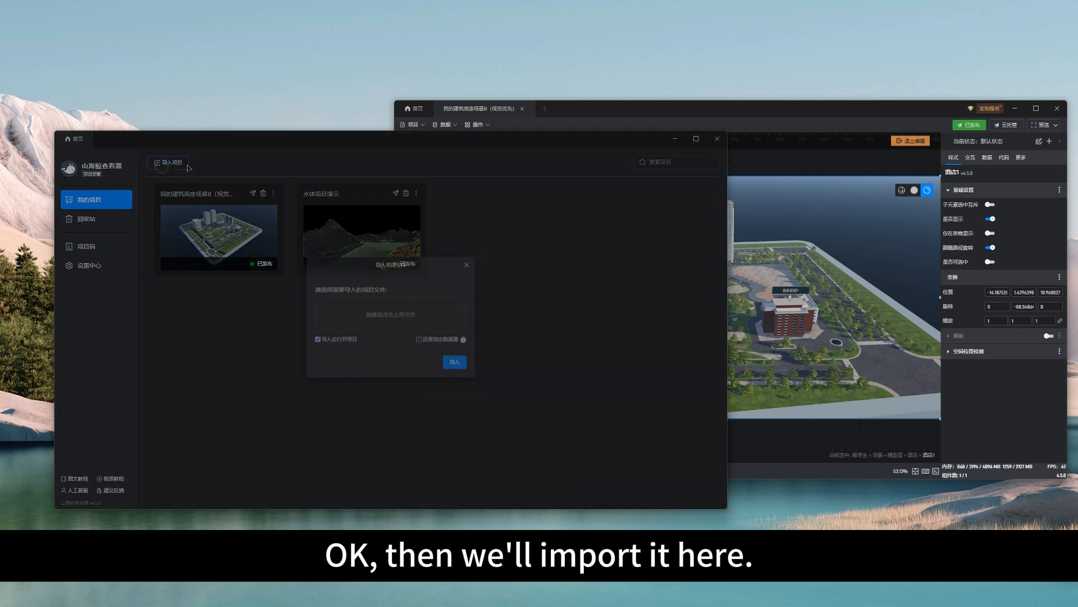
pyautogui.click(394, 328)
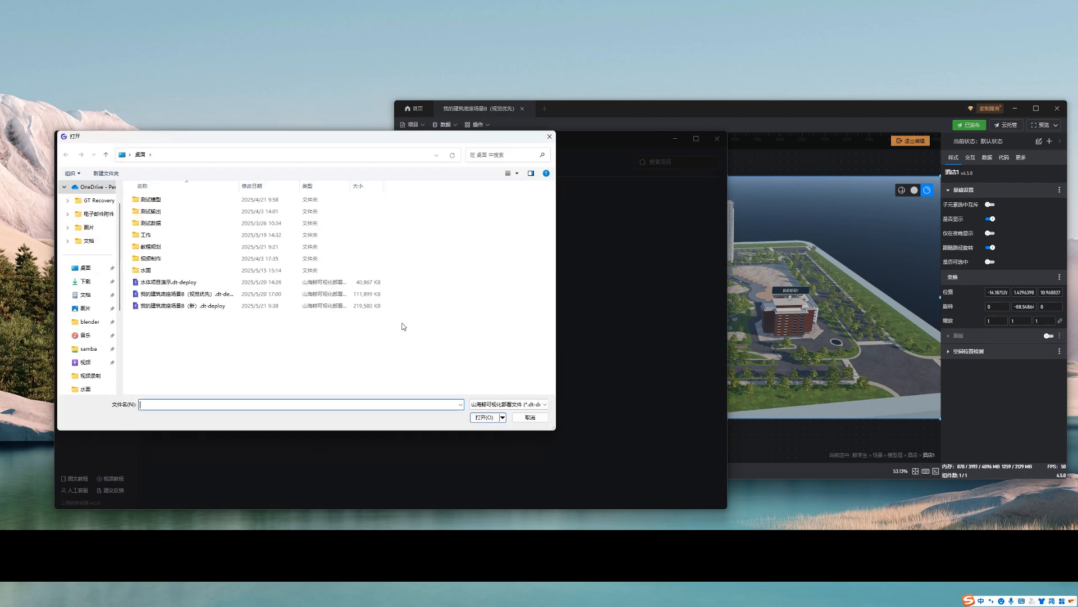
pyautogui.click(191, 308)
pyautogui.doubleClick(191, 308)
pyautogui.click(458, 365)
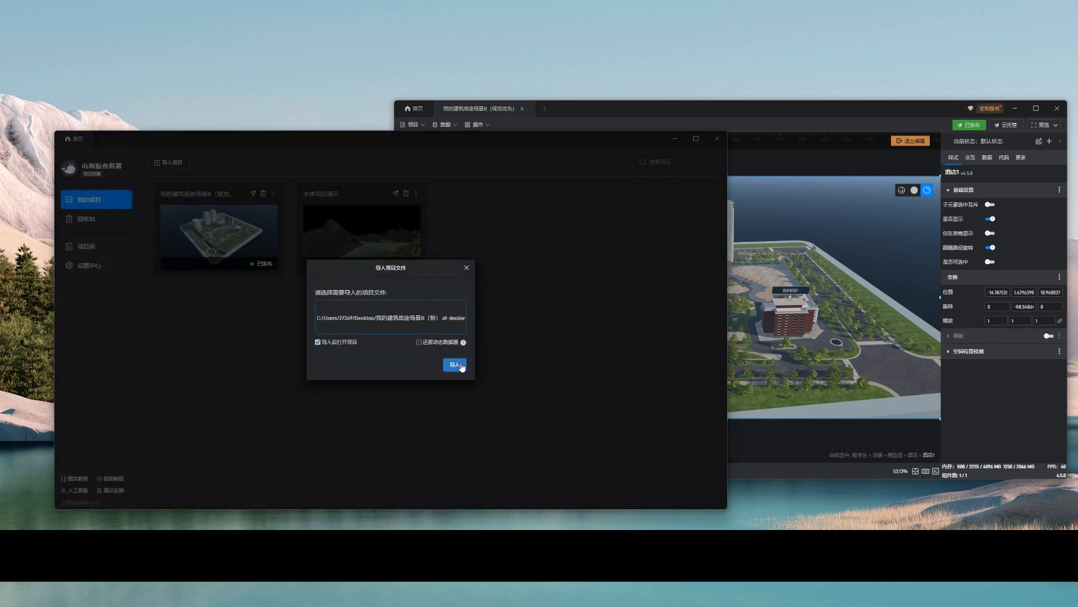
pyautogui.click(461, 365)
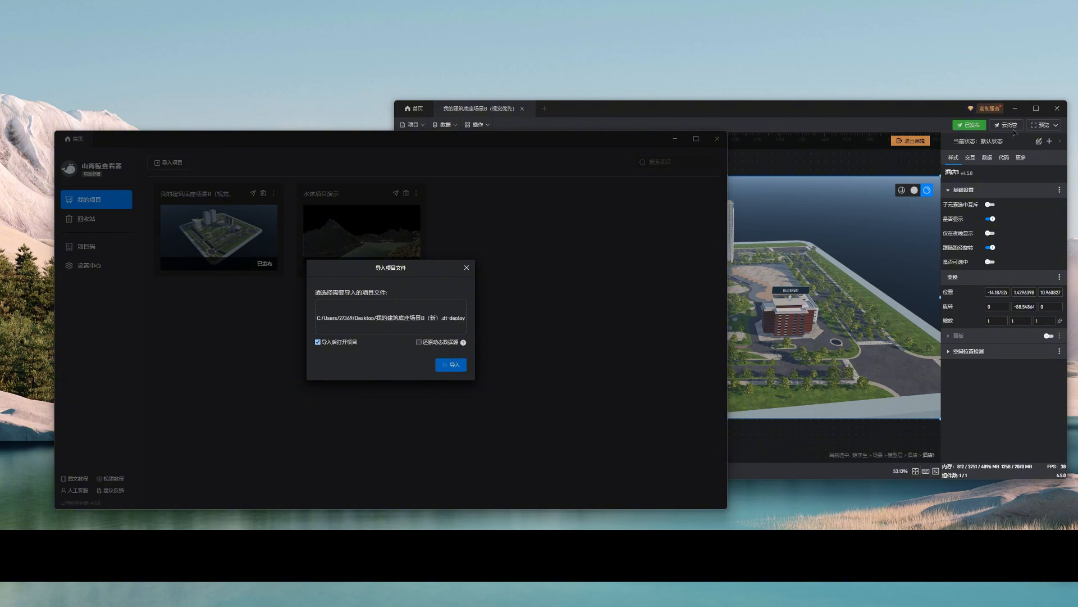
# Minimize the editor, inspect the imported campus scene in the repositioned viewer window and close the project
pyautogui.click(1014, 109)
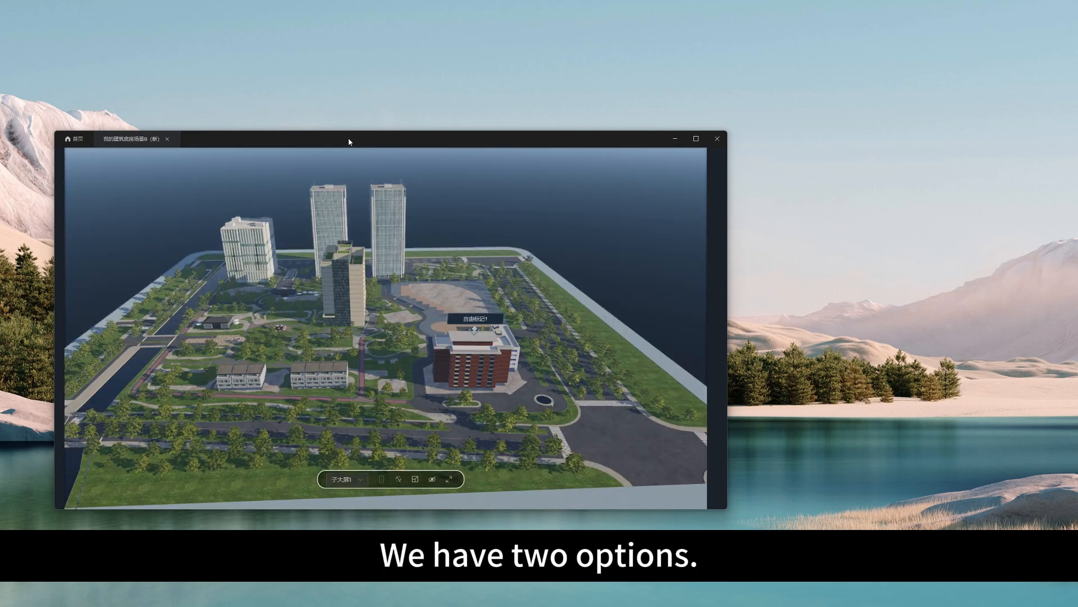
pyautogui.moveTo(349, 142); pyautogui.dragTo(474, 118)
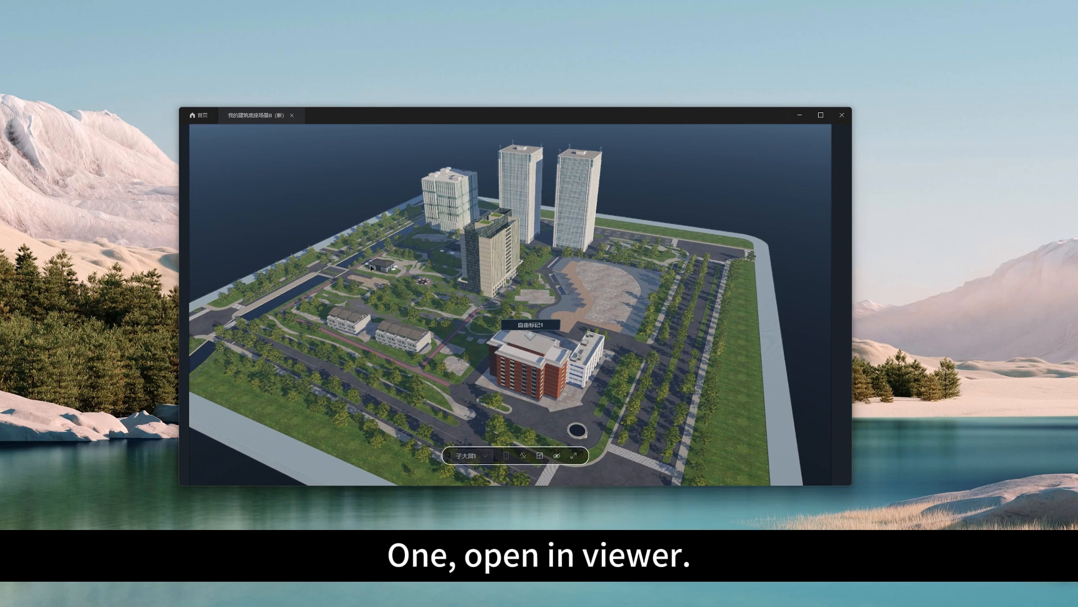
pyautogui.click(580, 459)
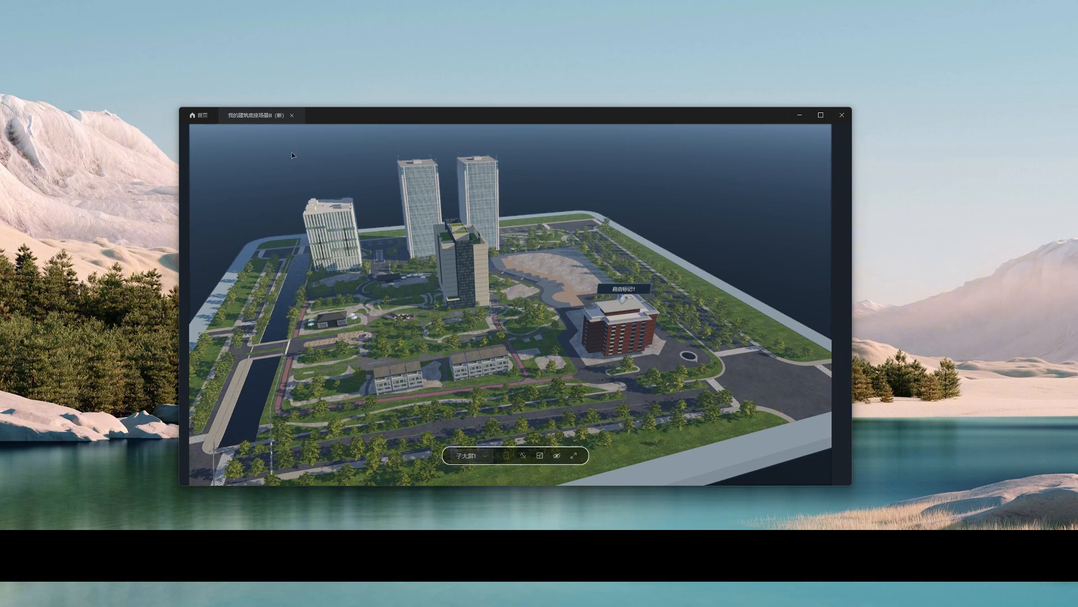
pyautogui.click(291, 115)
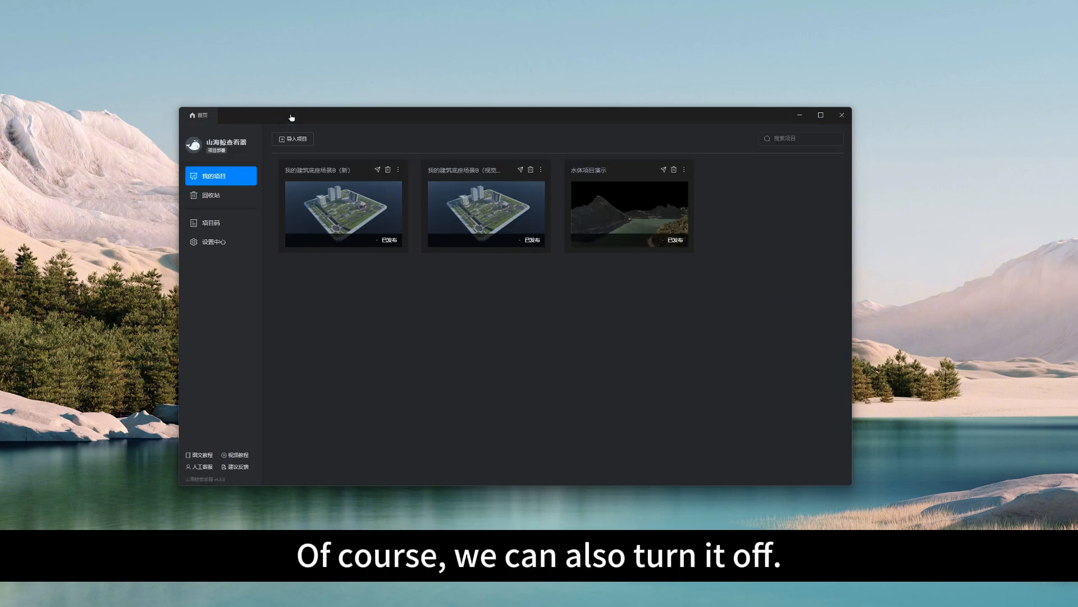
# Review the 发布Web链接 settings of 我的建筑底座场景B（新）, try to enable cloud rendering (云渲染), and close the settings
pyautogui.click(377, 170)
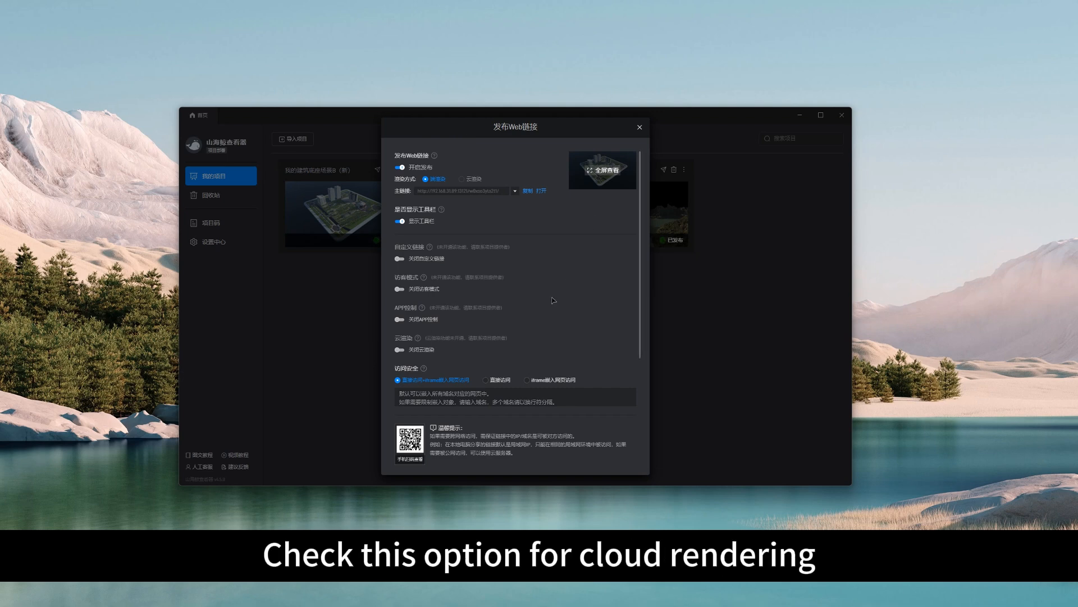
pyautogui.tripleClick(401, 352)
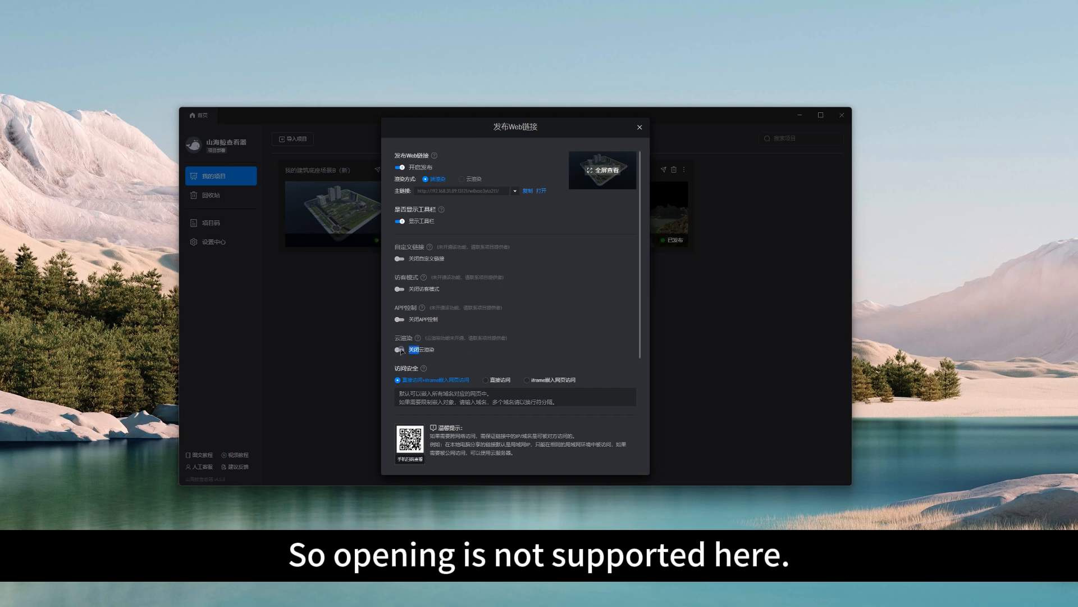
pyautogui.click(455, 353)
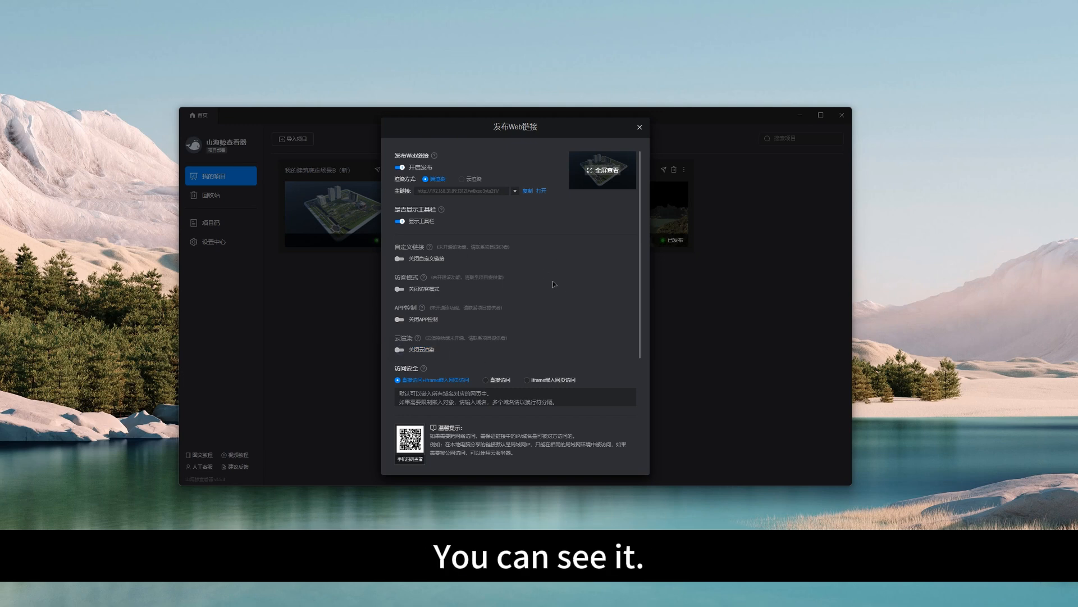
pyautogui.scroll(-1, 564, 290)
pyautogui.scroll(1, 564, 312)
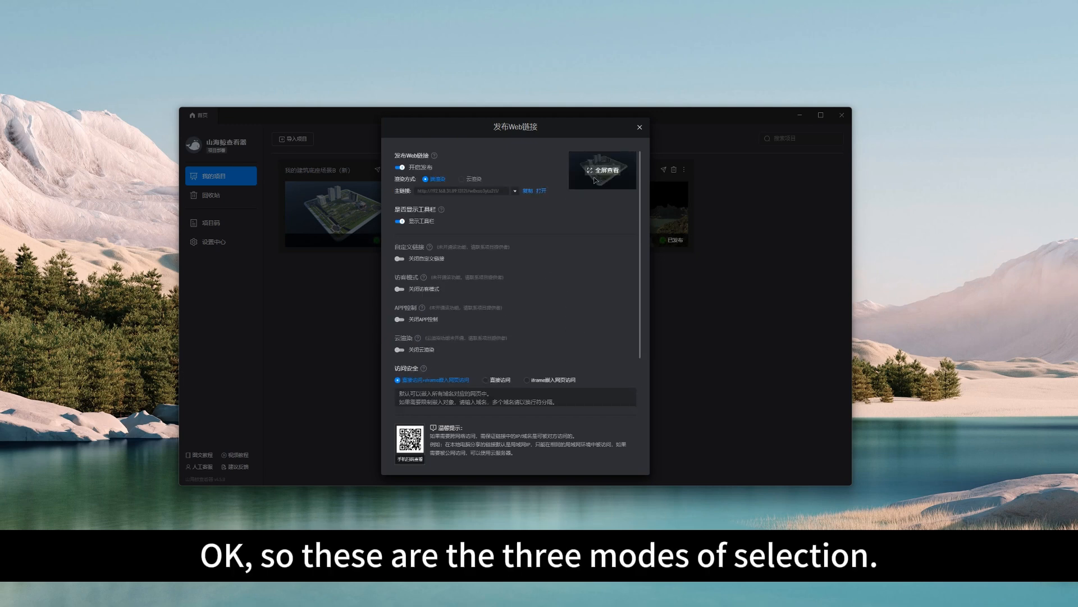
pyautogui.click(638, 133)
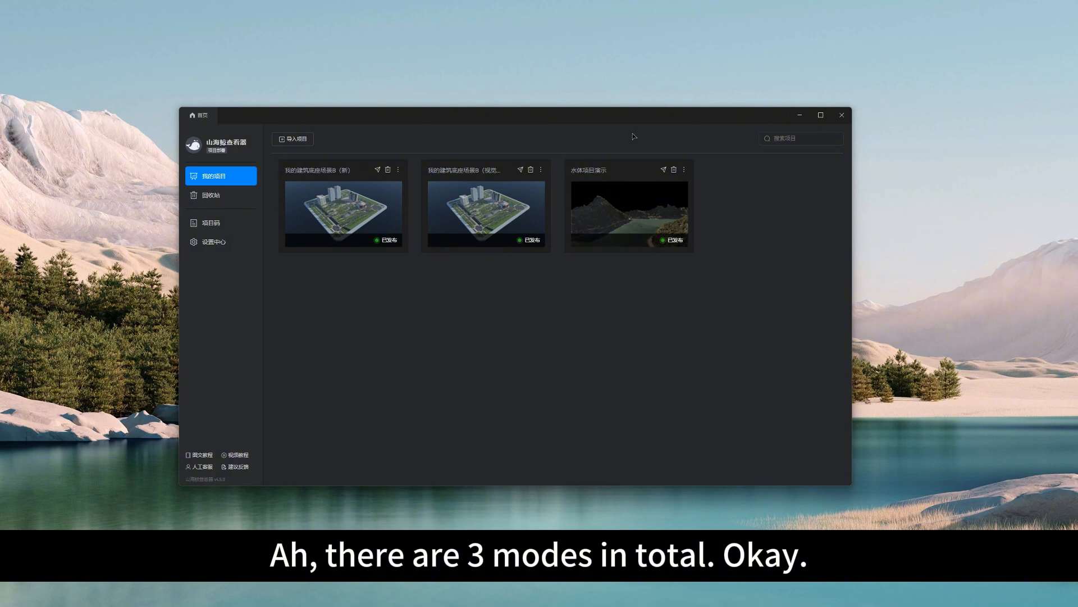
pyautogui.moveTo(517, 121); pyautogui.dragTo(577, 120)
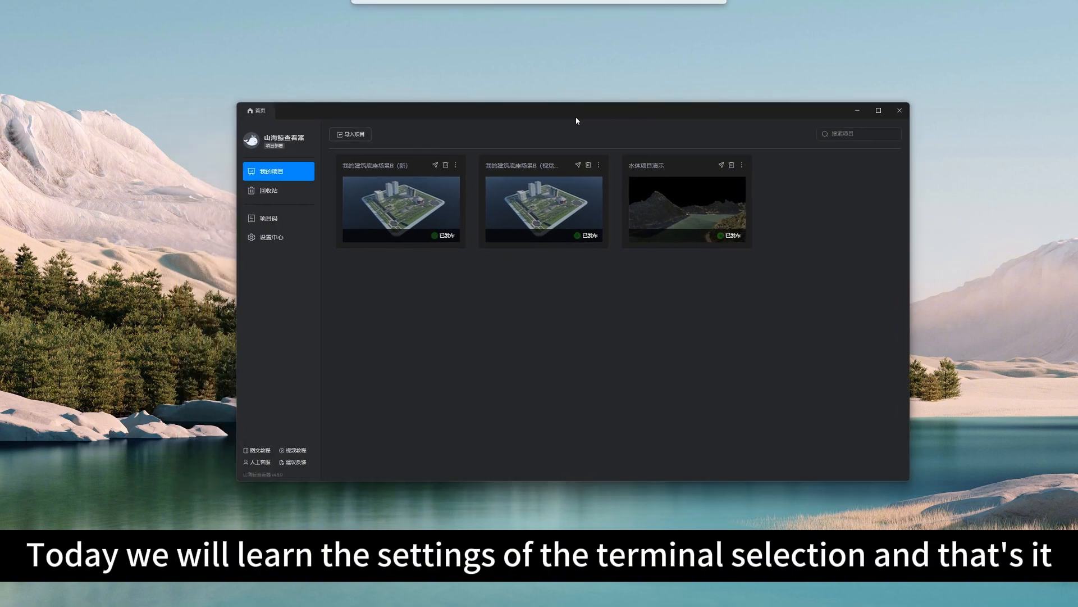
pyautogui.moveTo(700, 218)
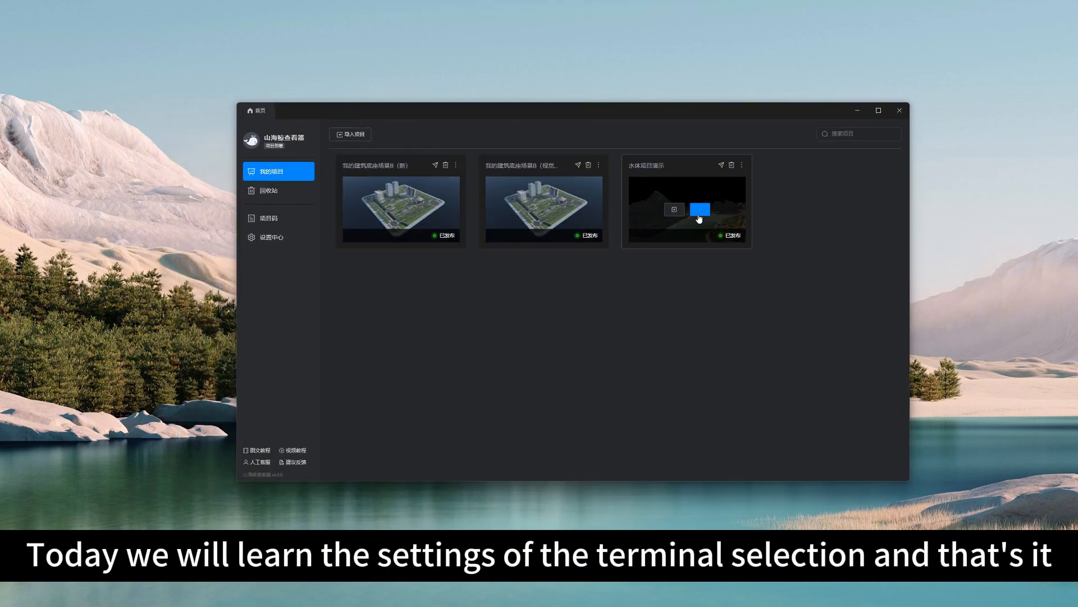